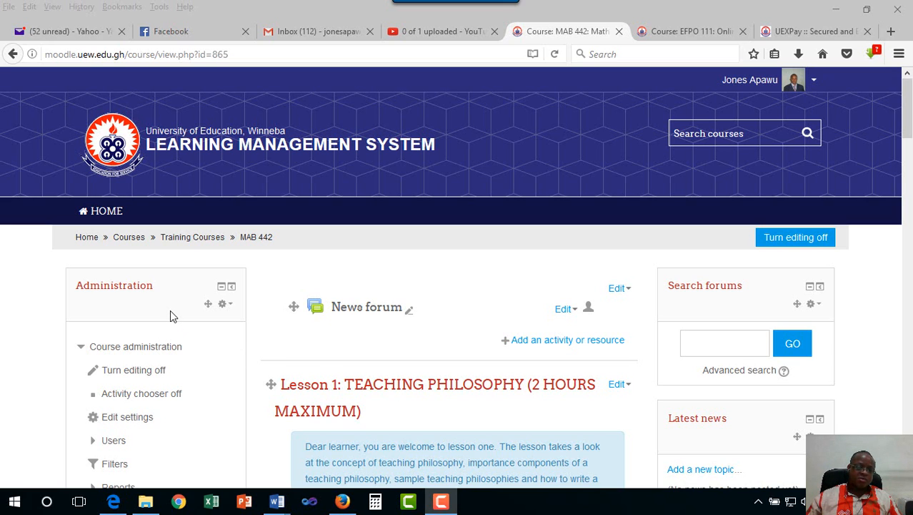
# - Examine the Question bank options in the course administration
pyautogui.scroll(-7, 172, 315)
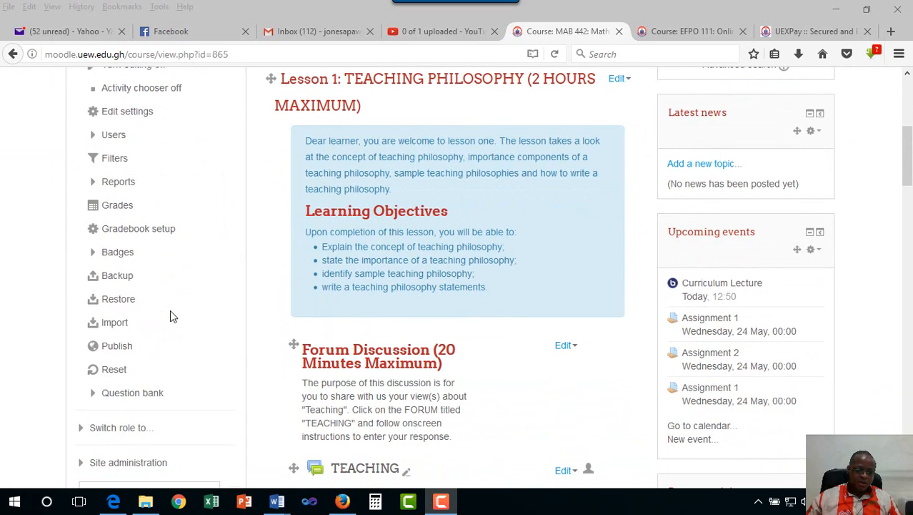
pyautogui.scroll(-2, 130, 405)
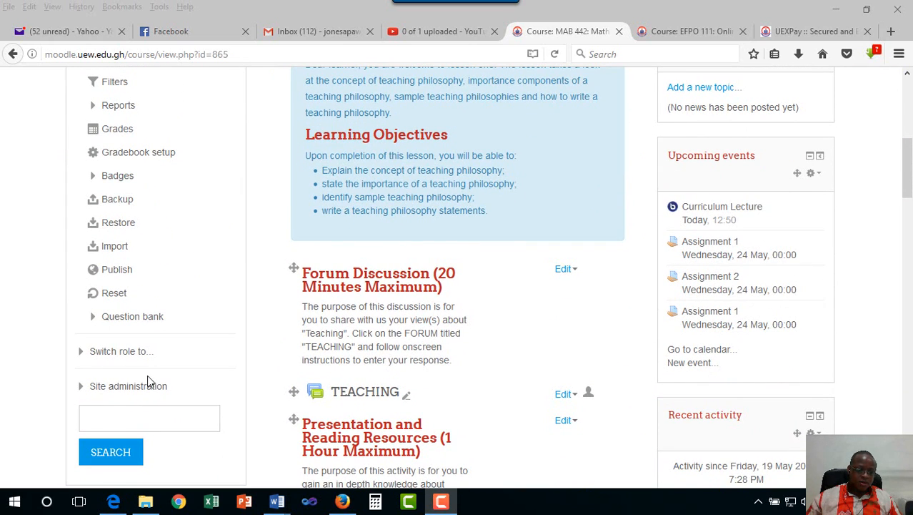
pyautogui.click(94, 318)
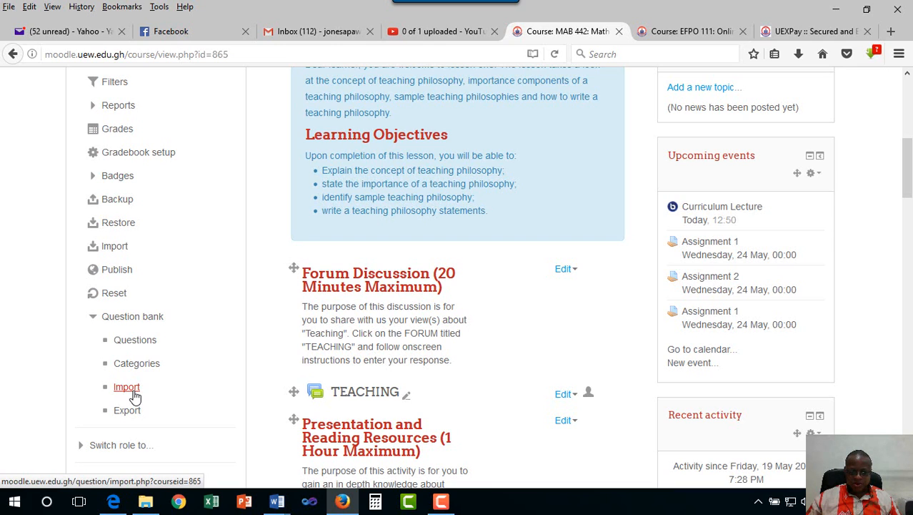
pyautogui.click(93, 320)
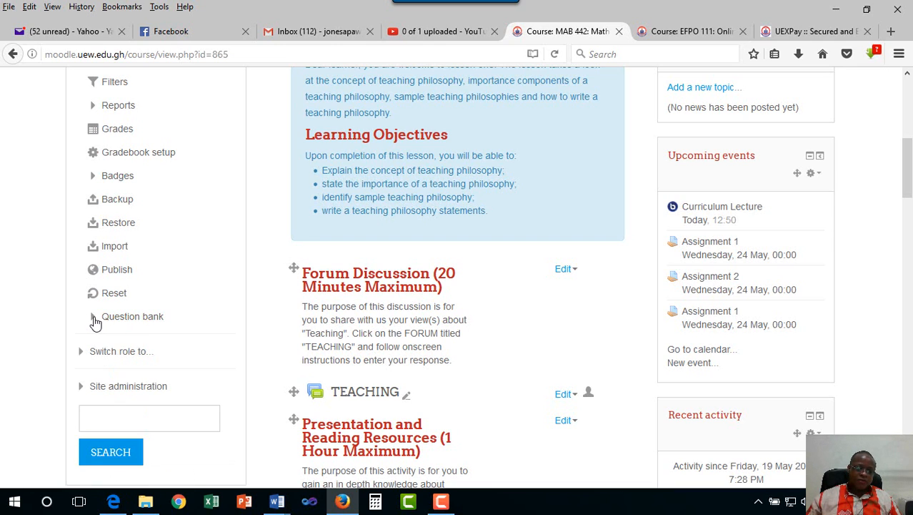
pyautogui.click(93, 319)
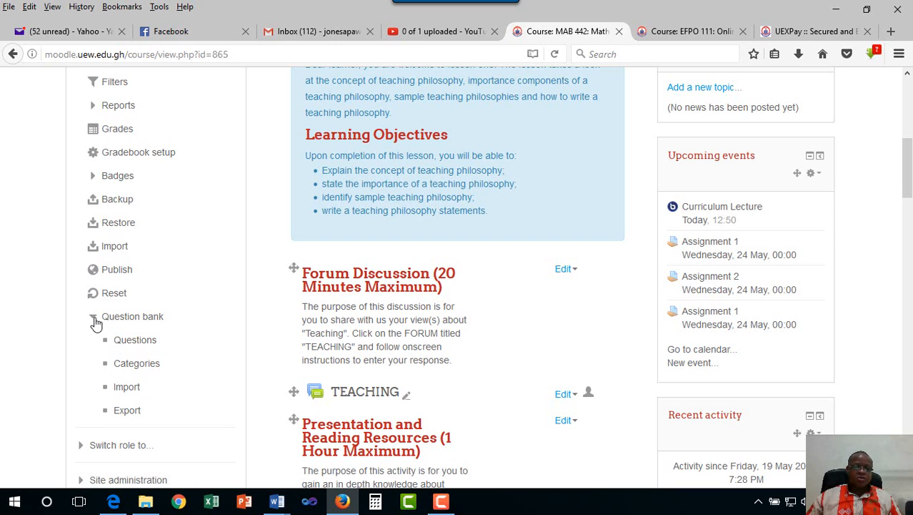
pyautogui.click(93, 319)
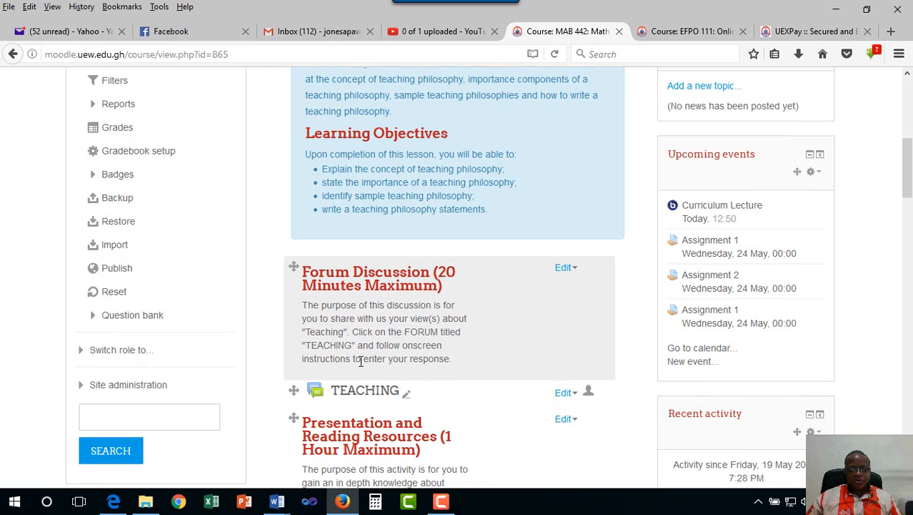
# - Open Quiz 1 under Topic 5 of the course and start editing the quiz
pyautogui.scroll(-10, 361, 361)
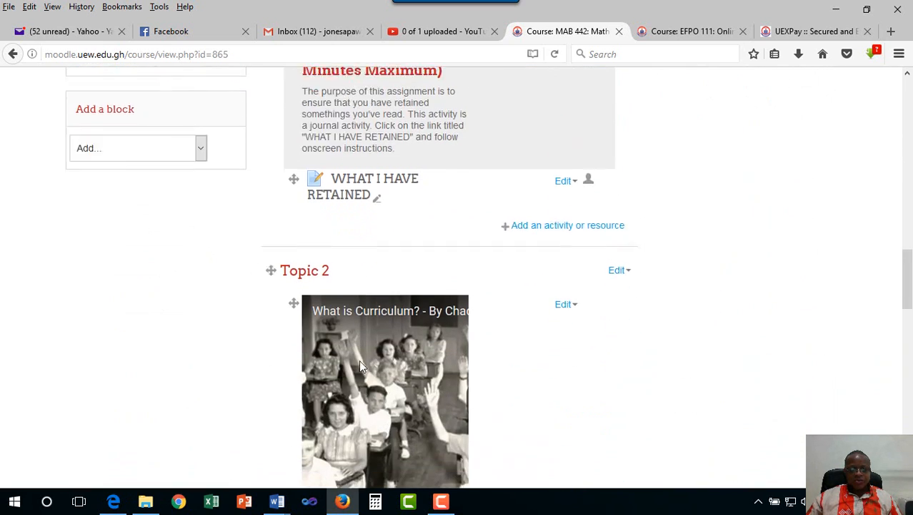
pyautogui.scroll(-10, 360, 366)
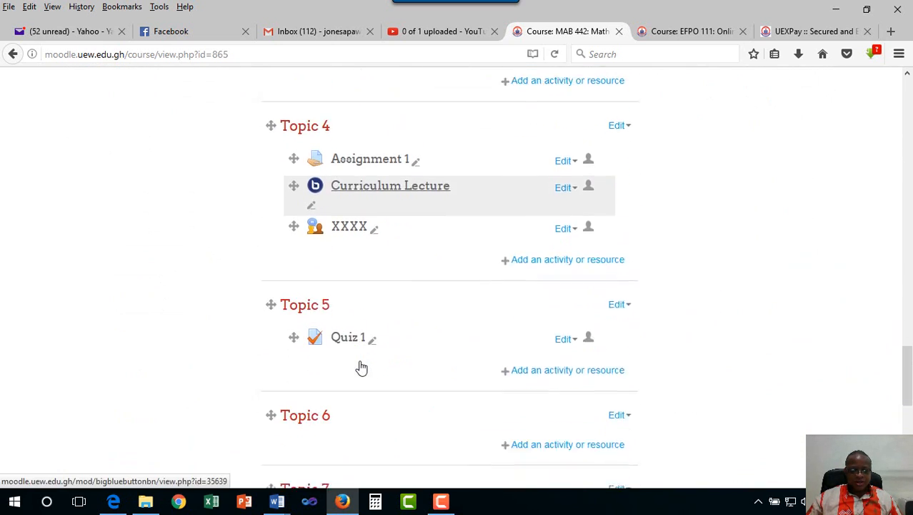
pyautogui.scroll(-3, 361, 367)
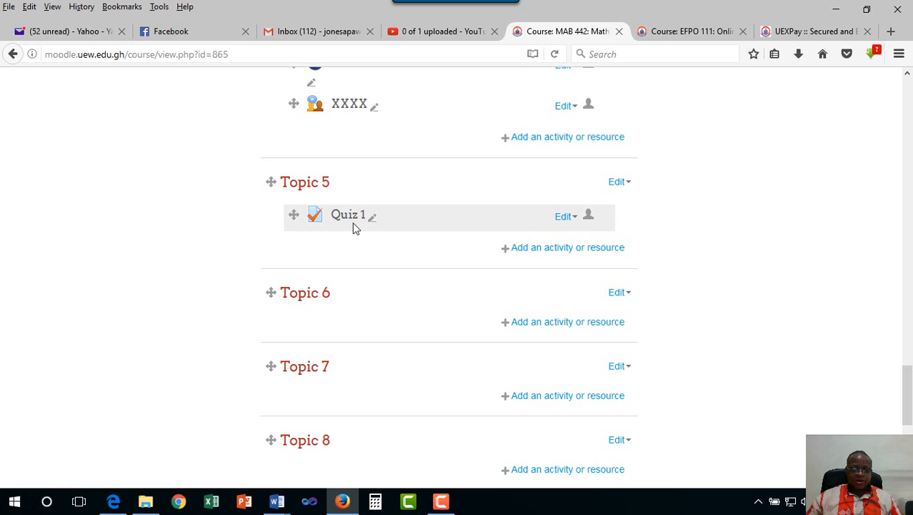
pyautogui.click(352, 220)
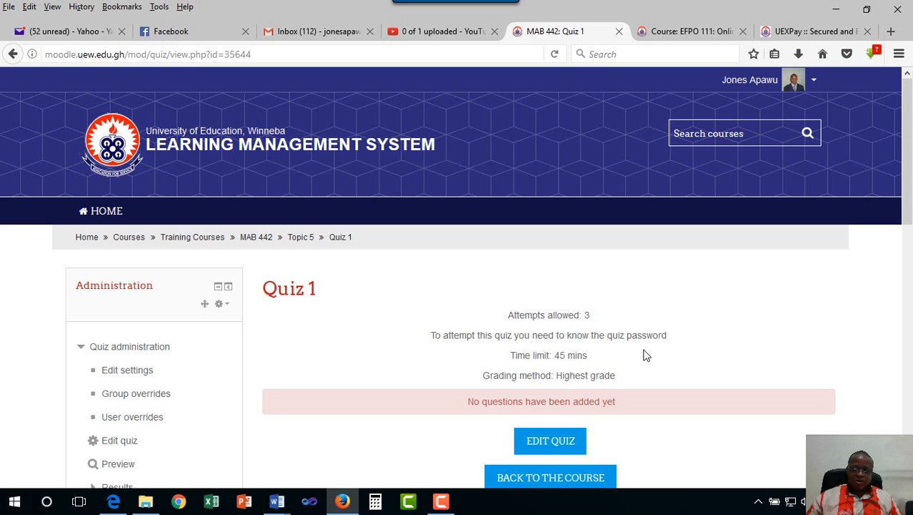
pyautogui.scroll(-3, 562, 389)
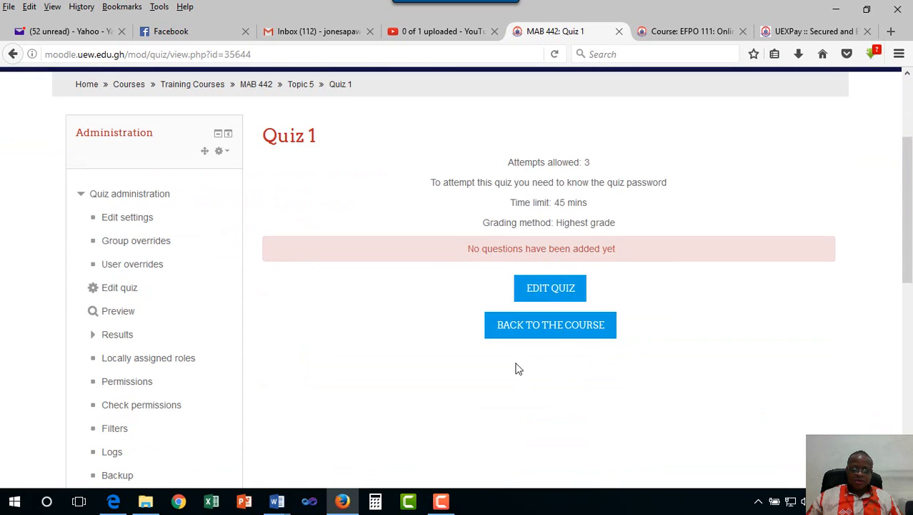
pyautogui.click(562, 293)
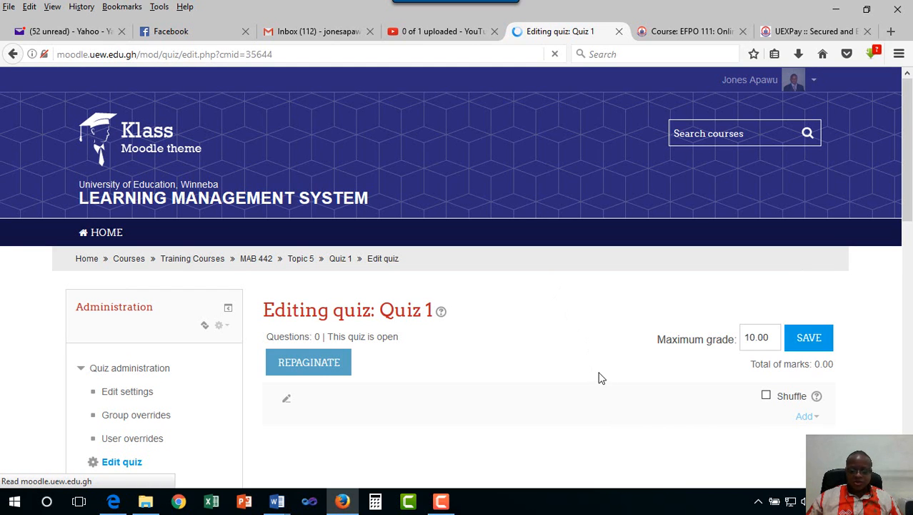
# - Review the available question types and add a new Multiple choice question to Quiz 1
pyautogui.scroll(-1, 700, 420)
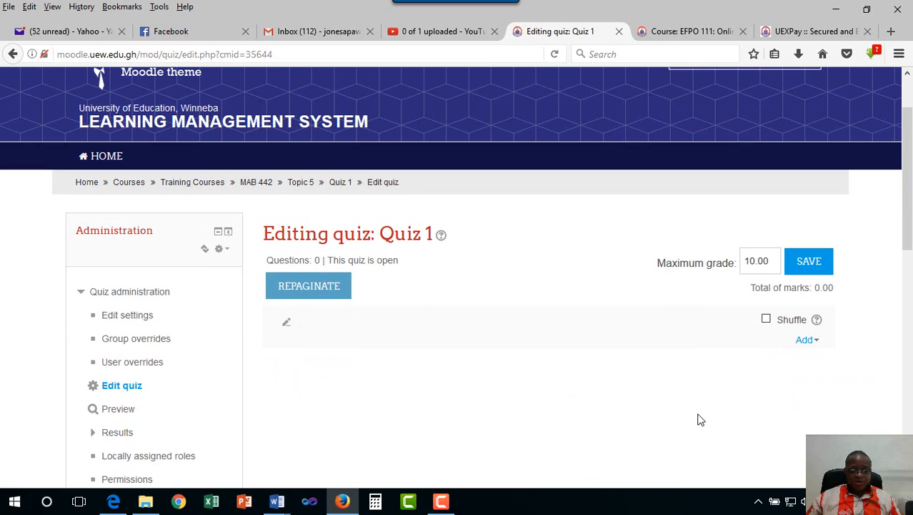
pyautogui.click(816, 343)
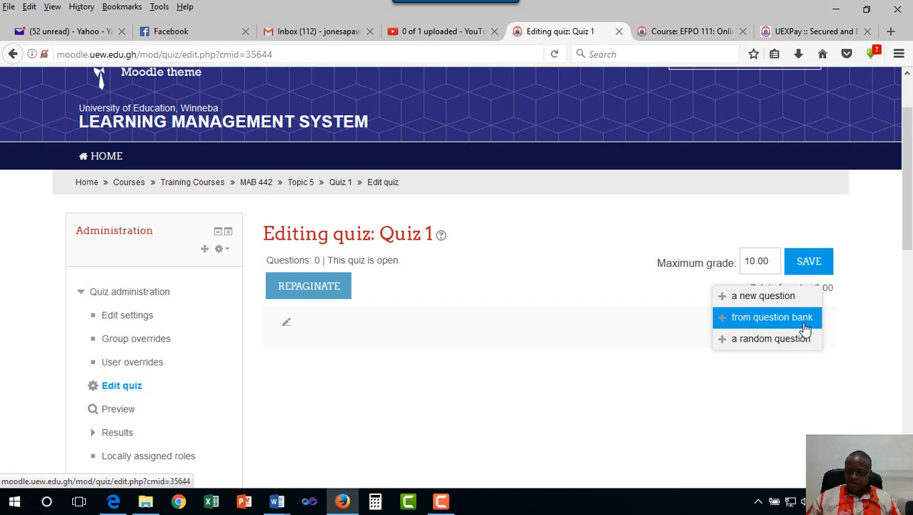
pyautogui.click(759, 302)
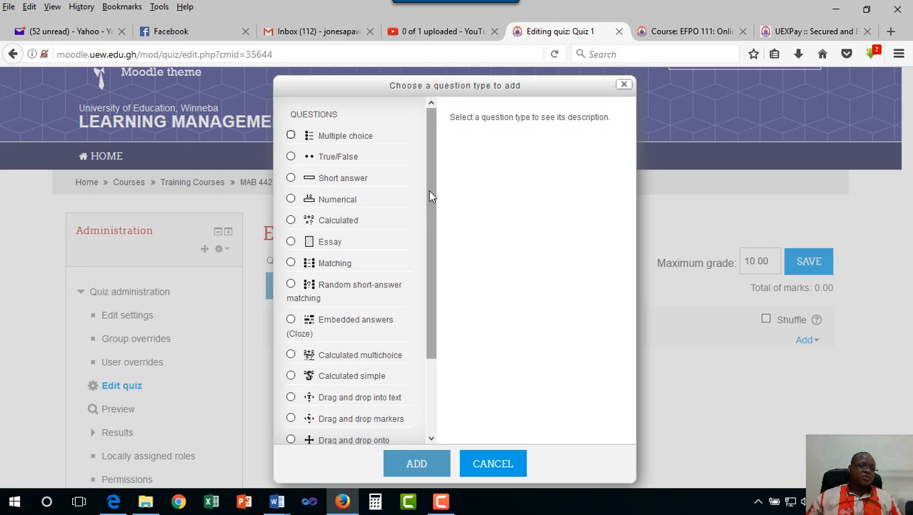
pyautogui.moveTo(429, 206); pyautogui.dragTo(424, 342)
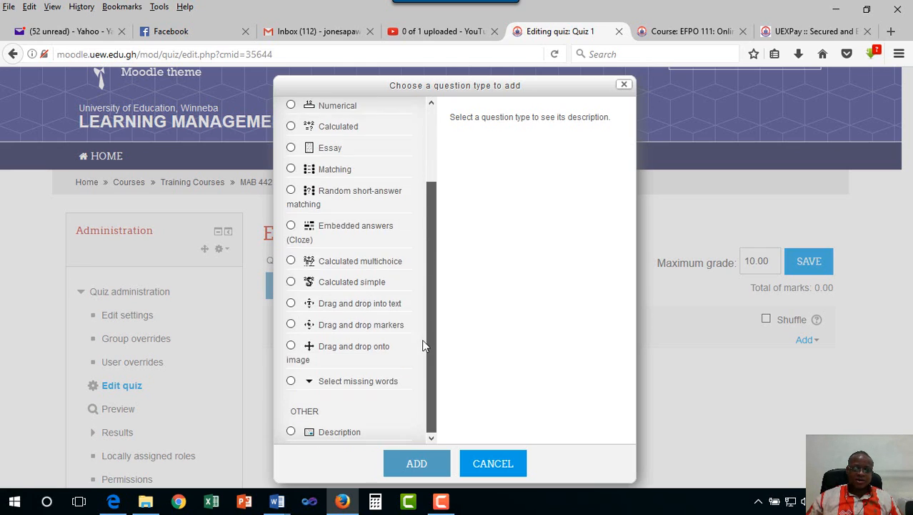
pyautogui.moveTo(435, 245); pyautogui.dragTo(433, 169)
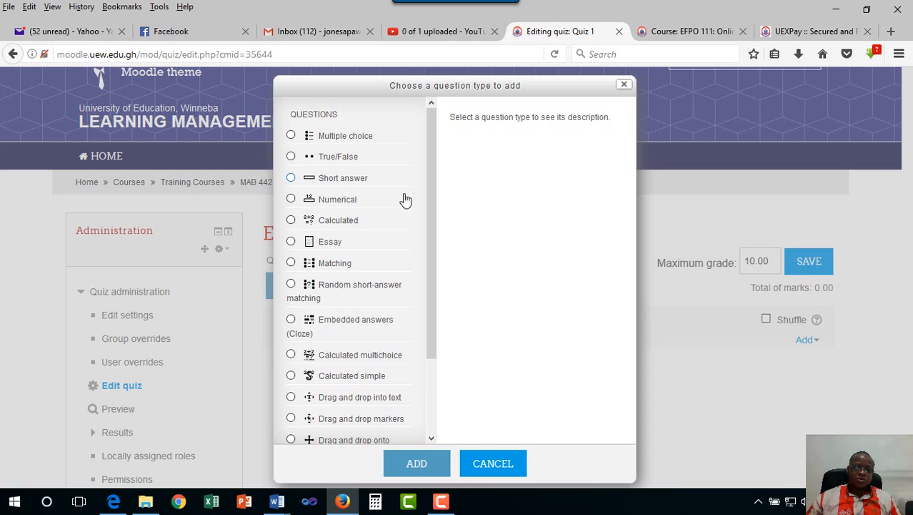
pyautogui.moveTo(431, 214); pyautogui.dragTo(427, 378)
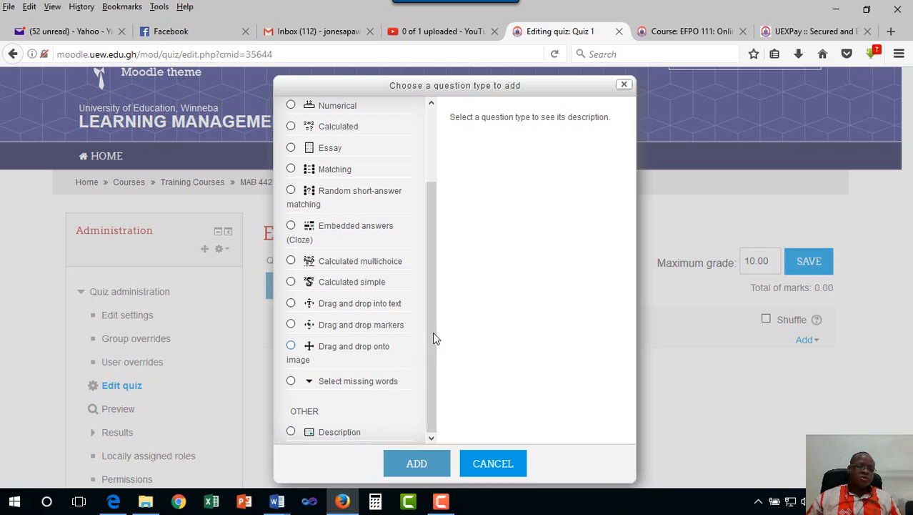
pyautogui.moveTo(436, 320); pyautogui.dragTo(429, 178)
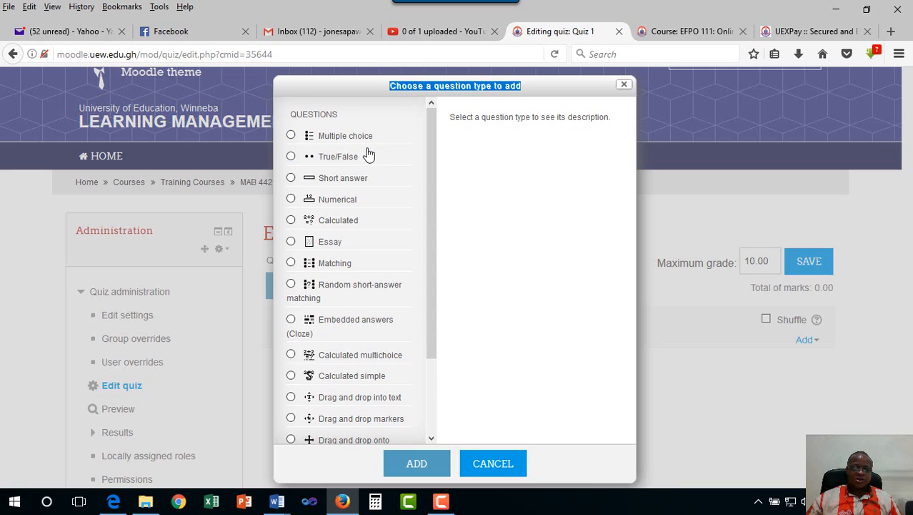
pyautogui.click(292, 137)
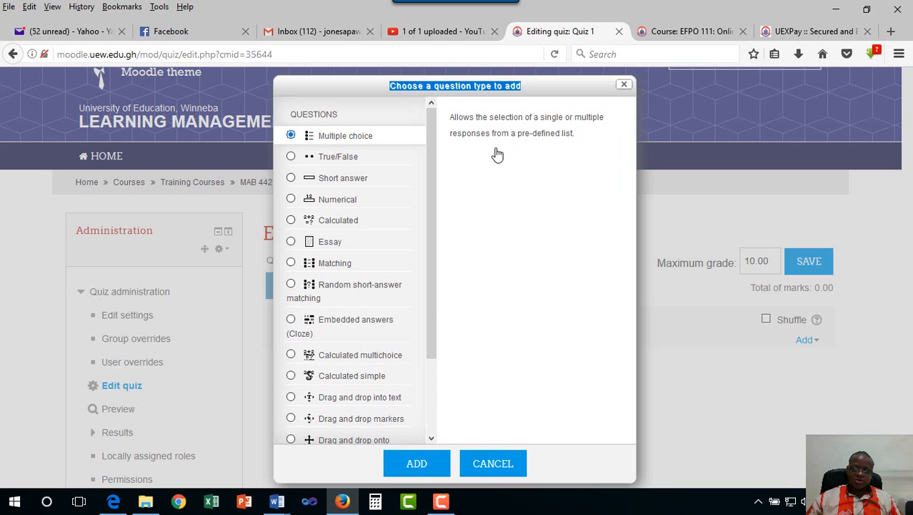
pyautogui.click(427, 469)
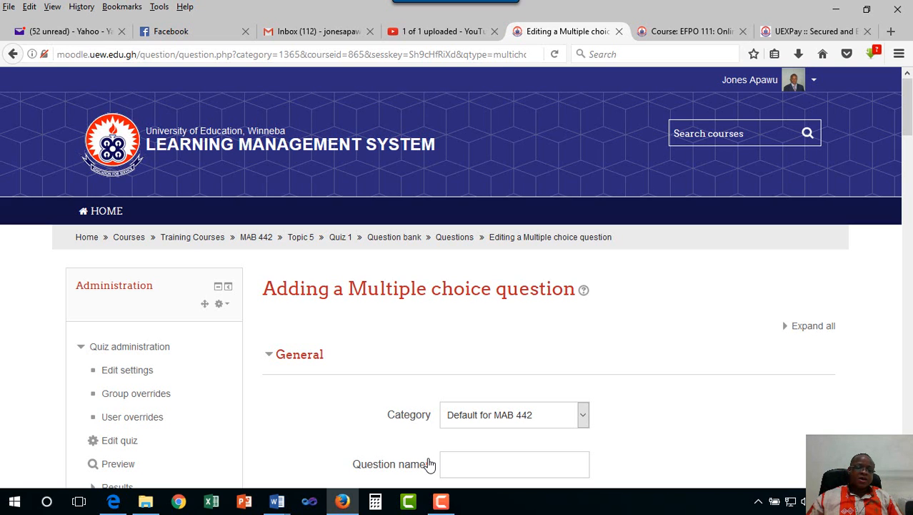
# - Set the question's category to Default for MAB 442 and name the question L1_Q1
pyautogui.scroll(-3, 434, 458)
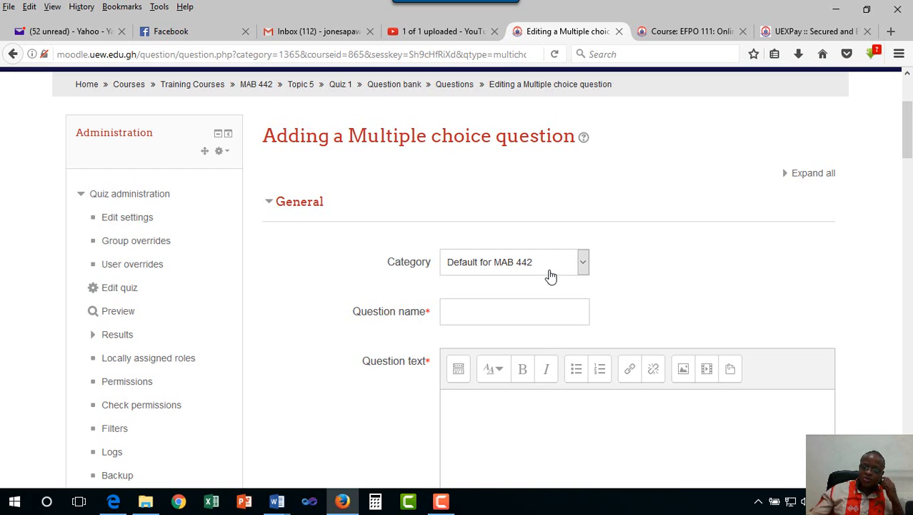
pyautogui.click(582, 264)
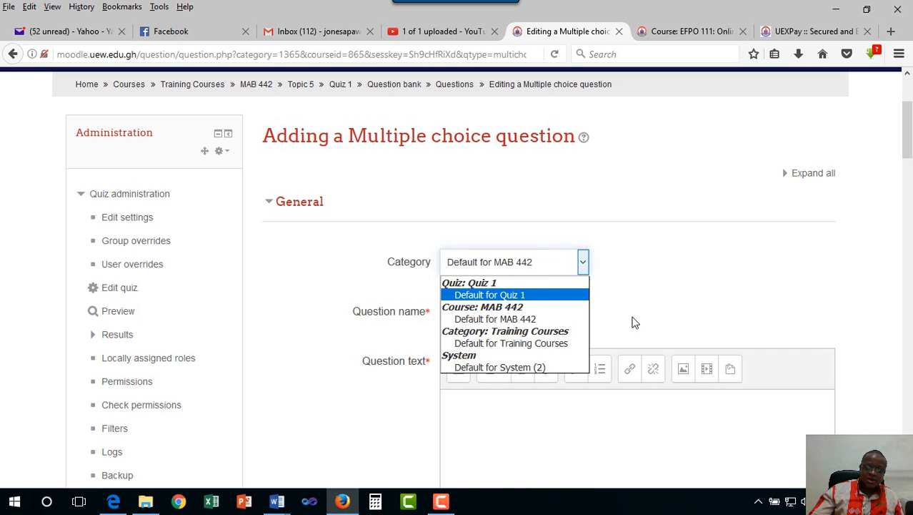
pyautogui.click(508, 316)
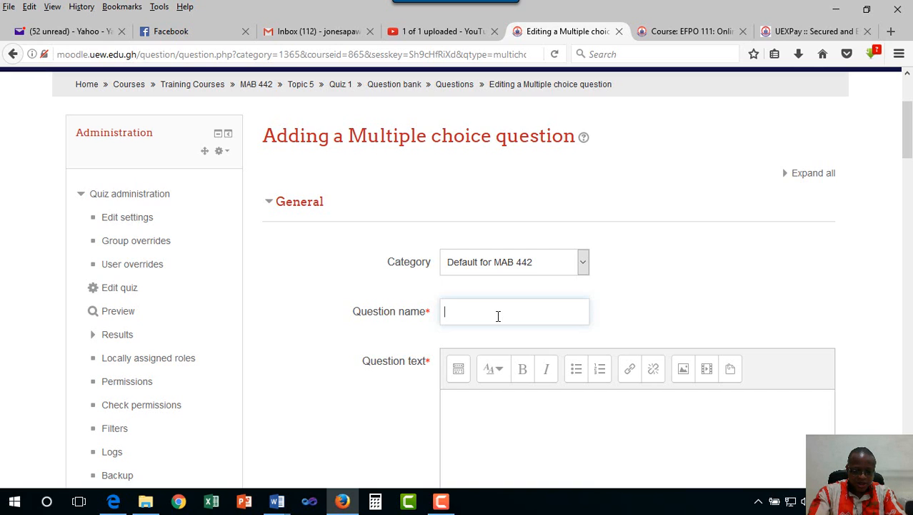
pyautogui.write('L1')
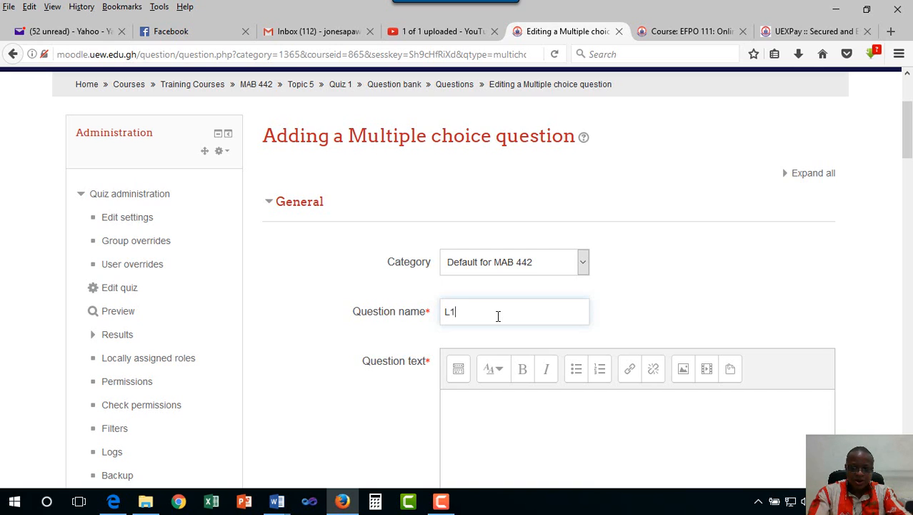
pyautogui.write('_')
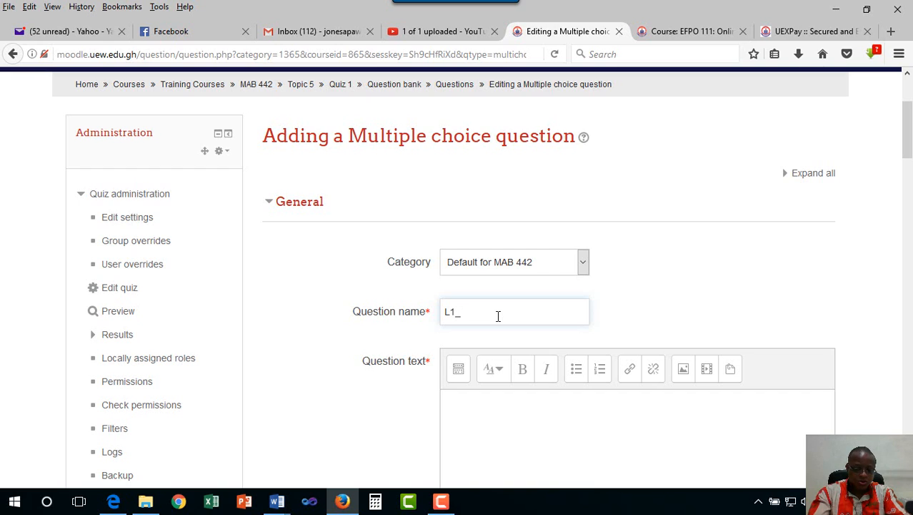
pyautogui.write('Q')
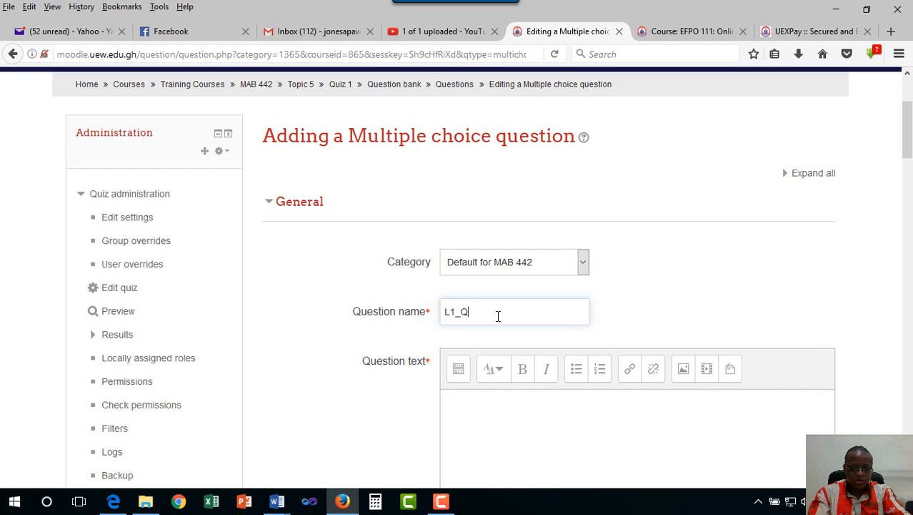
pyautogui.write('1')
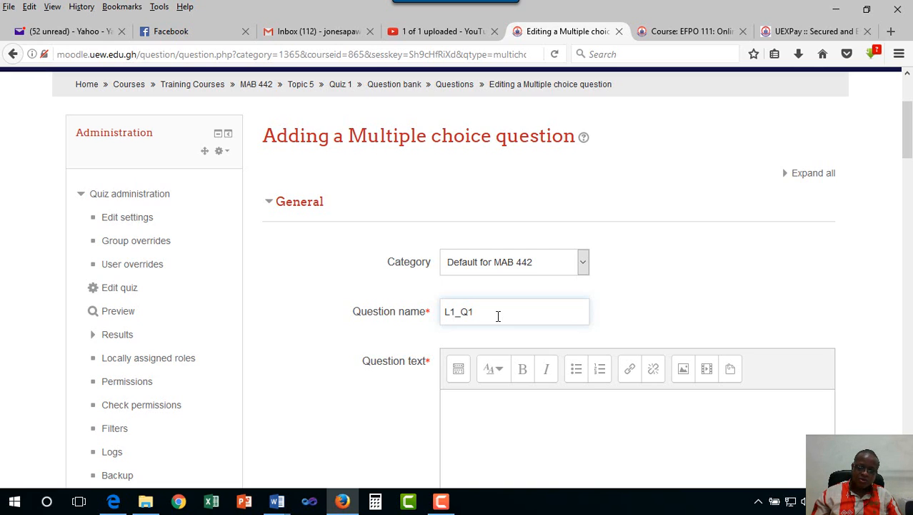
# - Enter "What is the capital of Ghana?" as the question text
pyautogui.scroll(-4, 531, 431)
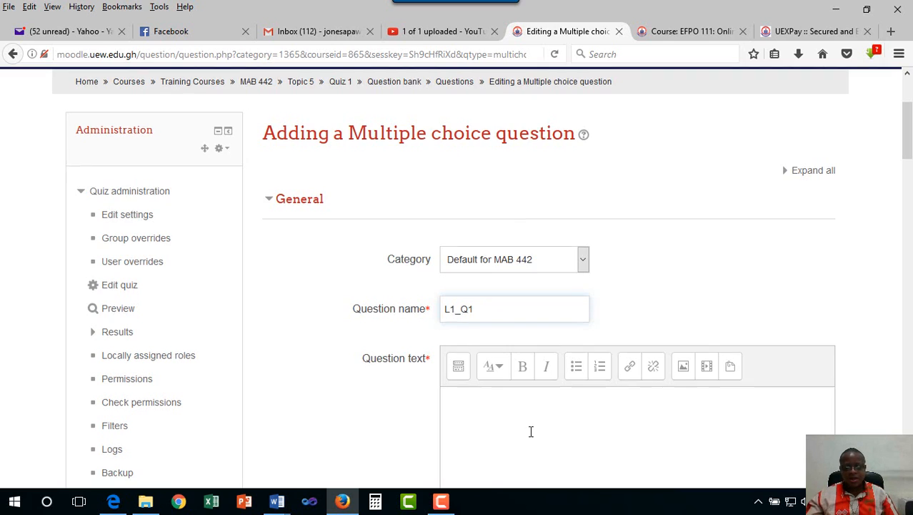
pyautogui.click(510, 290)
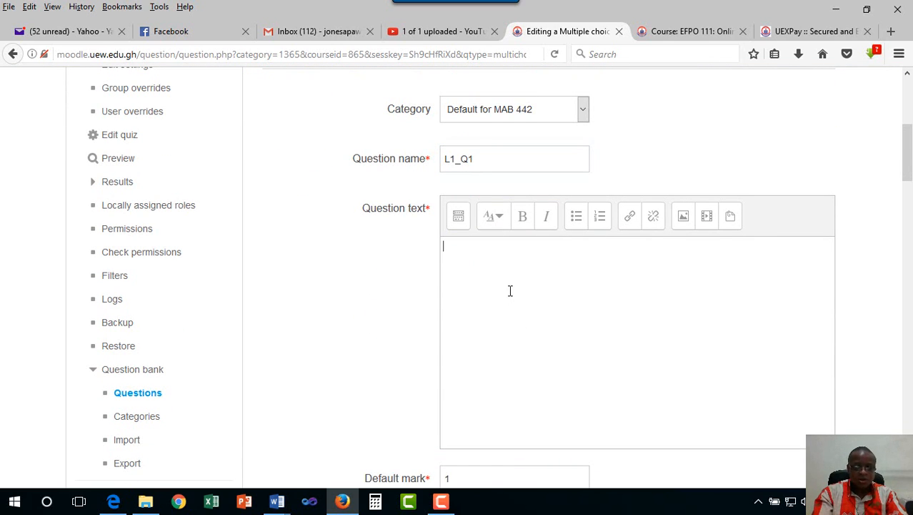
pyautogui.write('W')
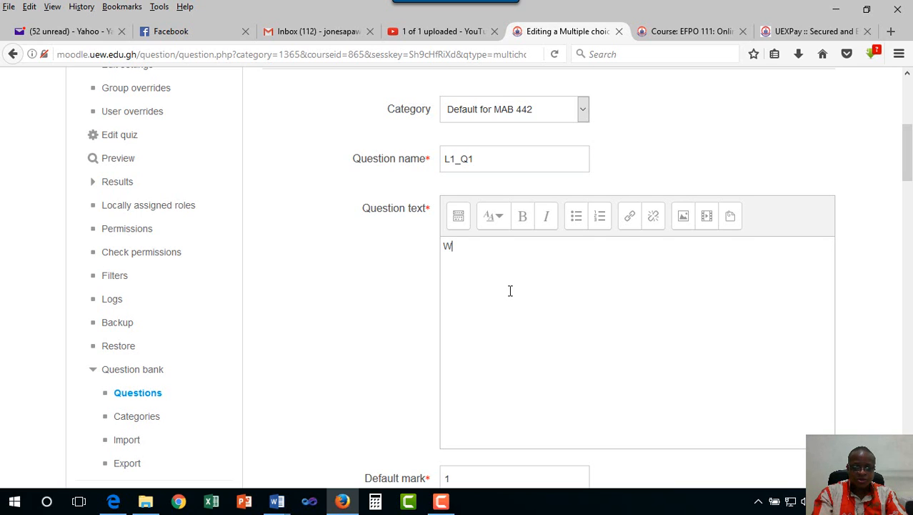
pyautogui.write('hat is t')
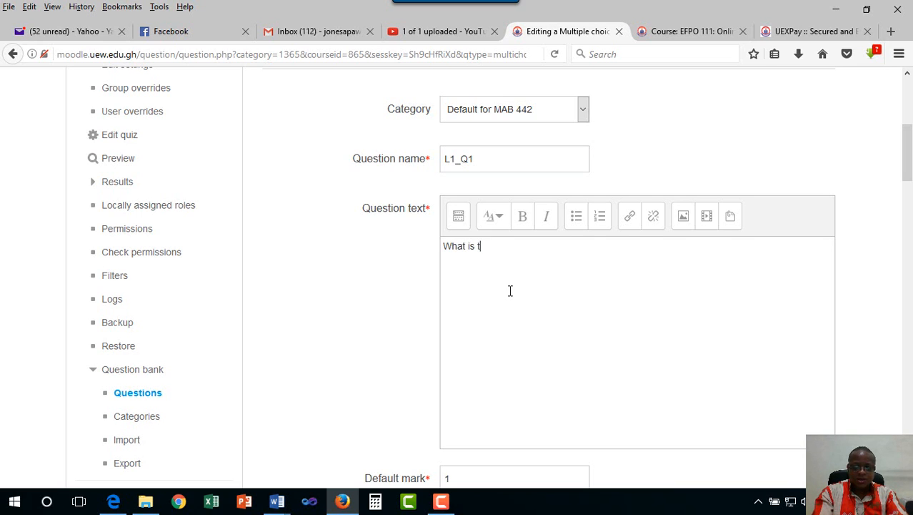
pyautogui.write('he capital')
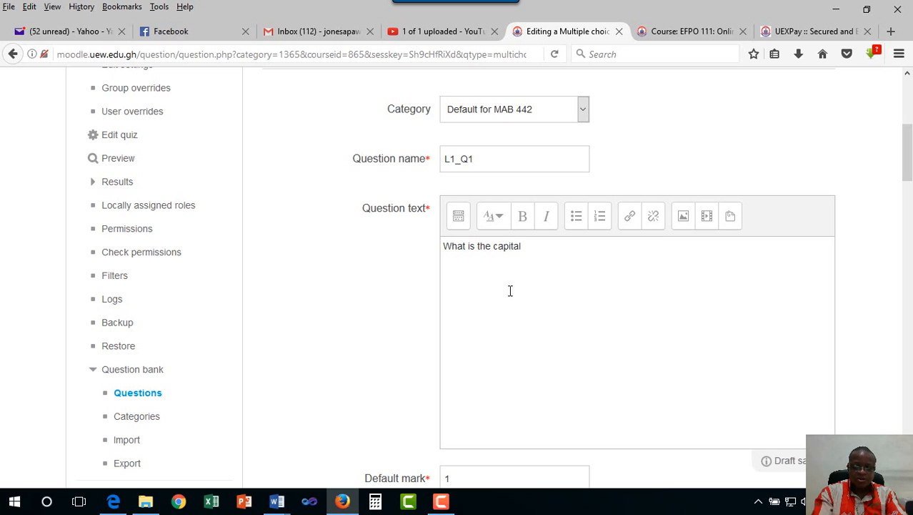
pyautogui.write('of Ghana?')
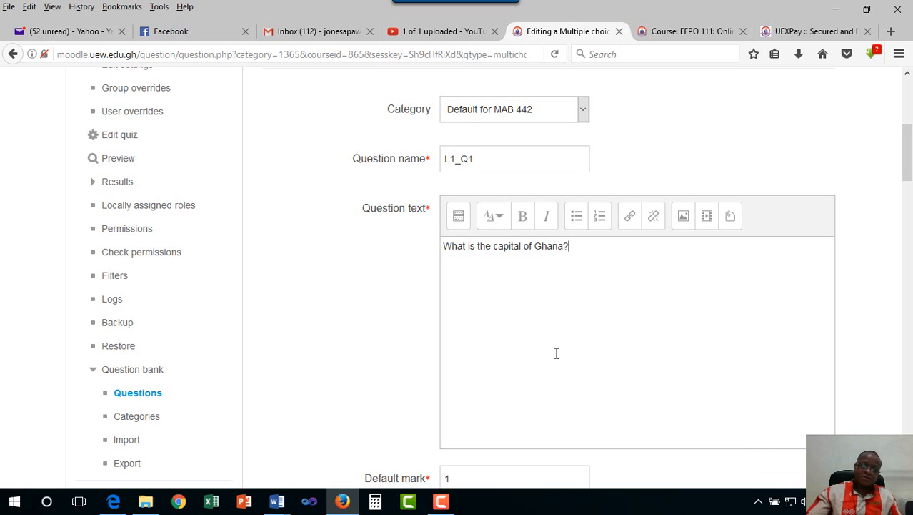
pyautogui.scroll(-3, 555, 353)
pyautogui.scroll(-1, 537, 358)
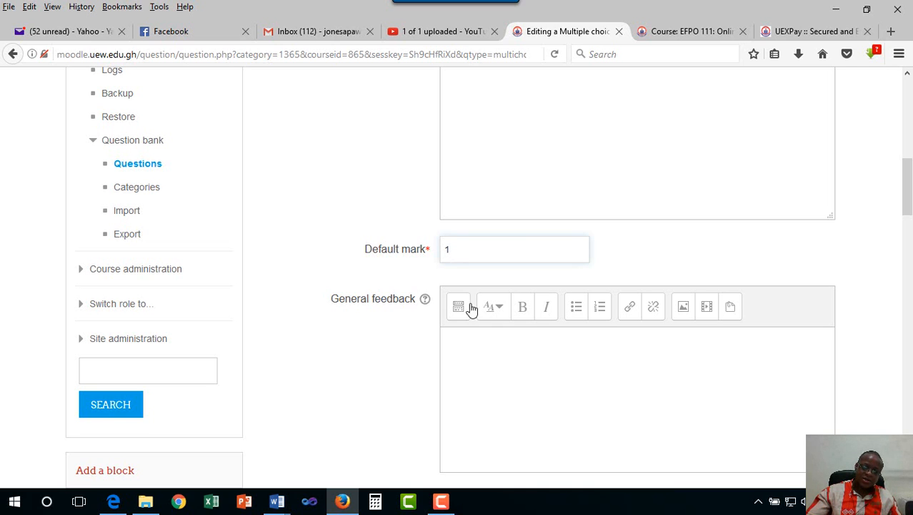
# - Review the general feedback field and the available options for one or multiple answers and for numbering the choices
pyautogui.click(500, 380)
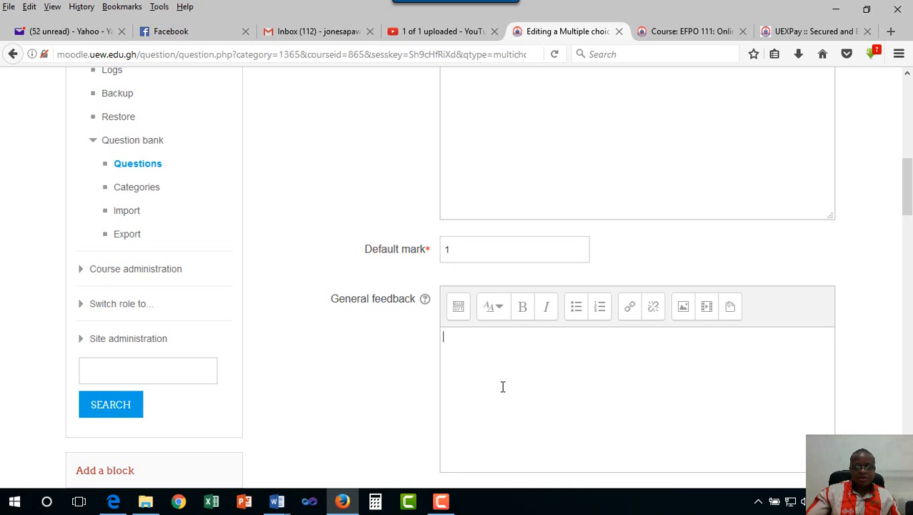
pyautogui.scroll(-3, 501, 380)
pyautogui.scroll(-2, 503, 387)
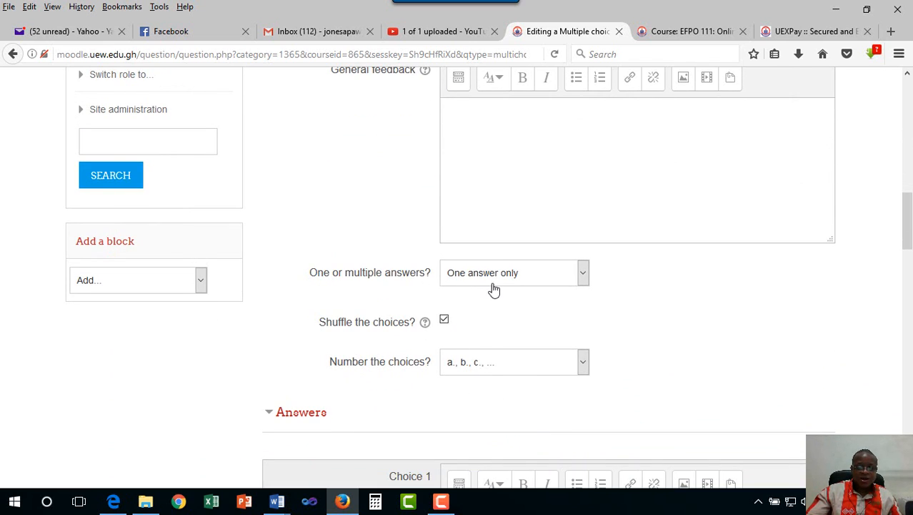
pyautogui.click(586, 284)
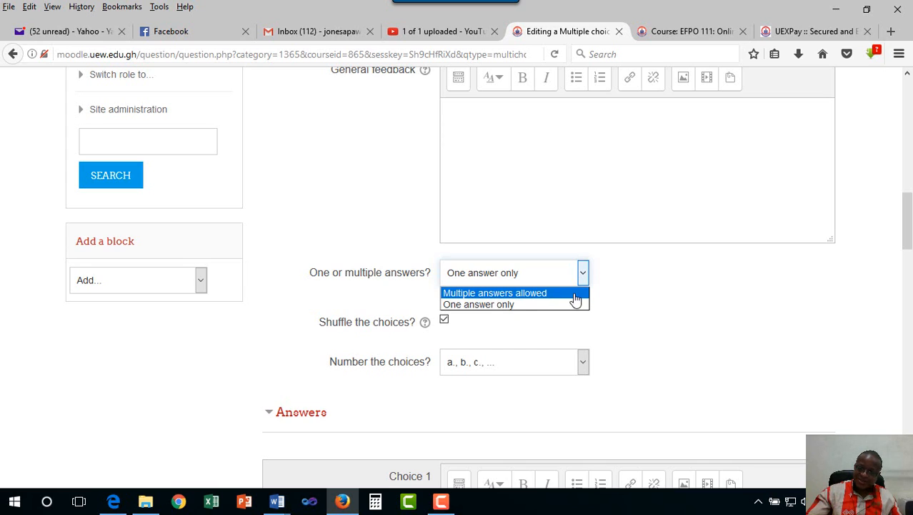
pyautogui.click(630, 289)
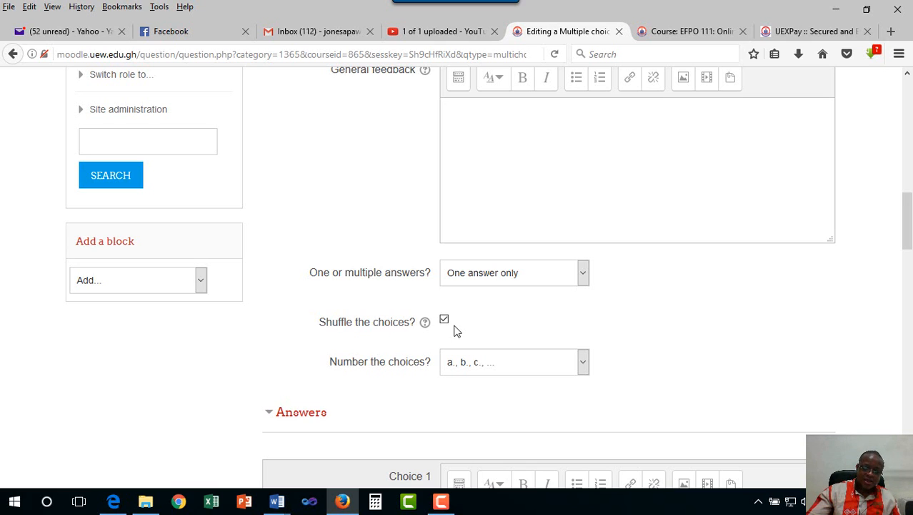
pyautogui.scroll(-2, 428, 357)
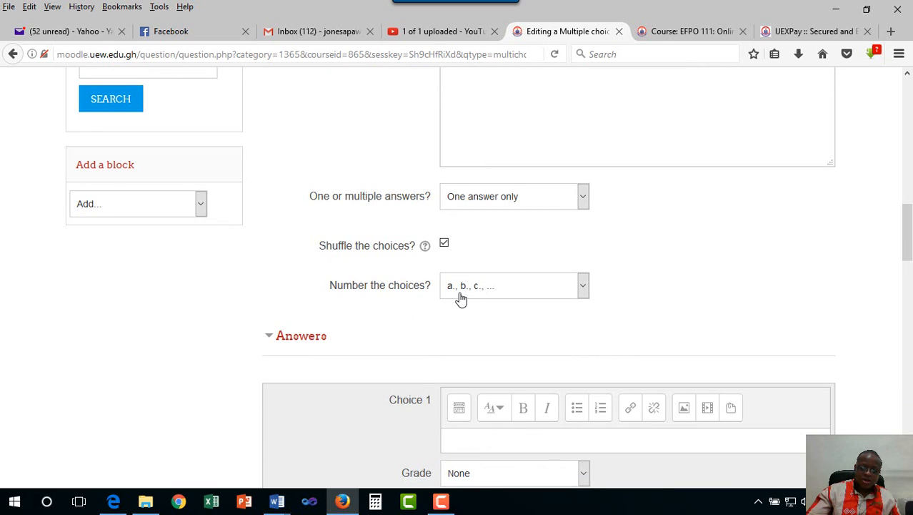
pyautogui.click(584, 287)
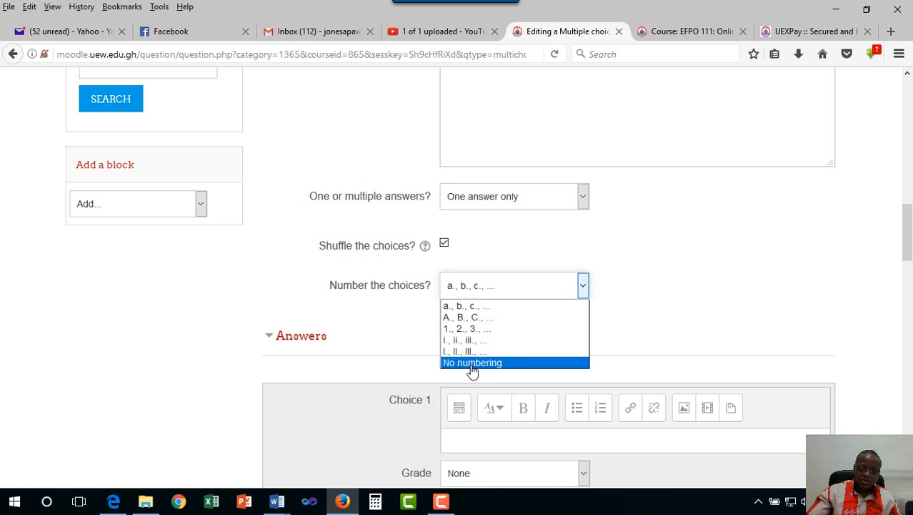
pyautogui.click(629, 321)
# - Enter "Kumasi" as Choice 1 and "Winneba" as Choice 2 in the question's answers
pyautogui.scroll(-2, 565, 386)
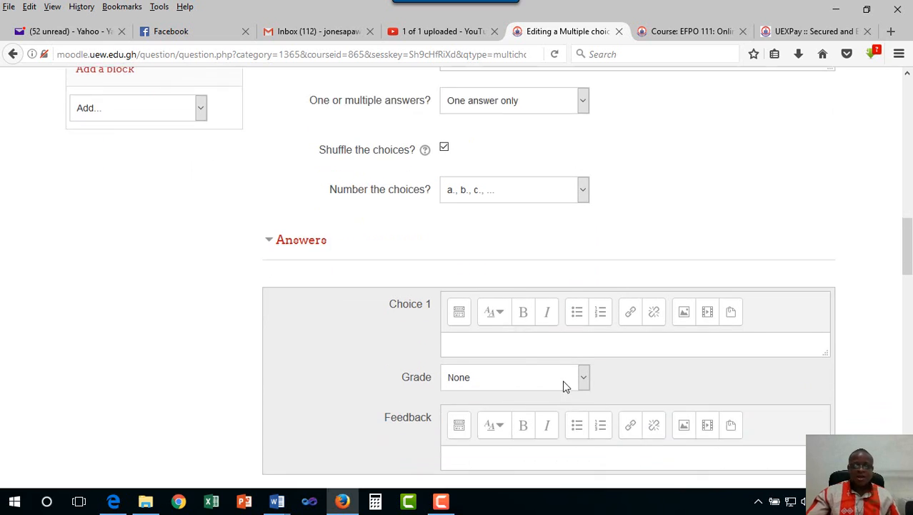
pyautogui.scroll(-1, 563, 386)
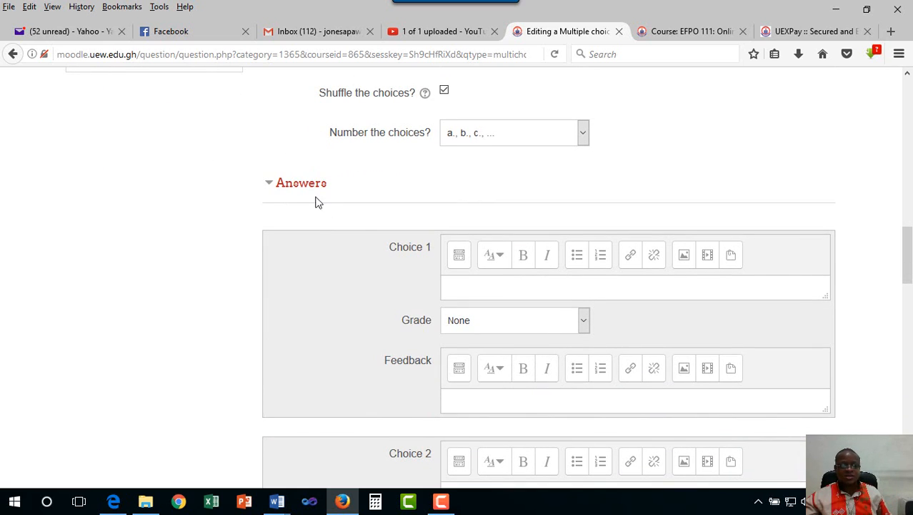
pyautogui.click(481, 290)
pyautogui.write('Kum')
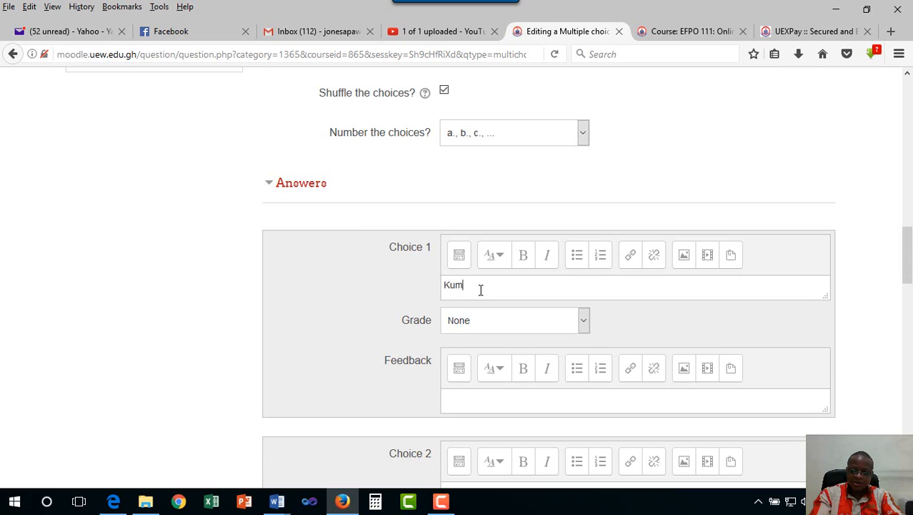
pyautogui.write('a')
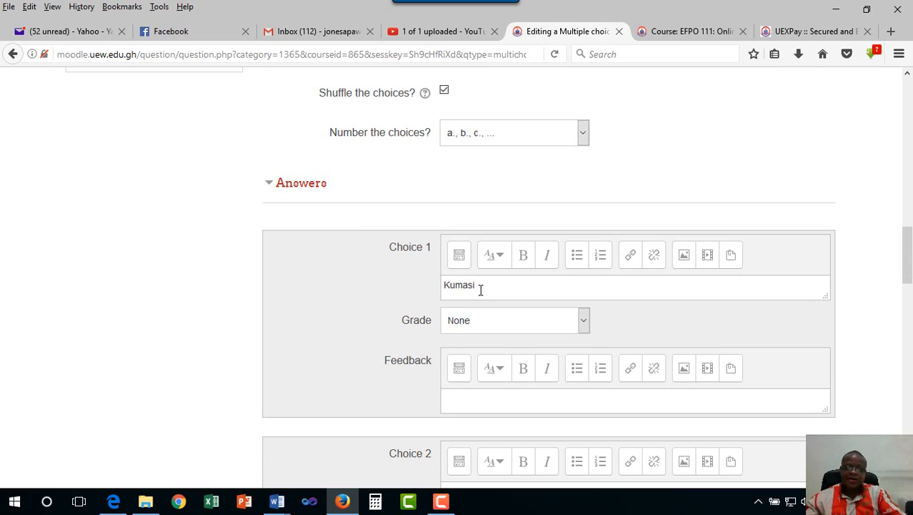
pyautogui.write('si')
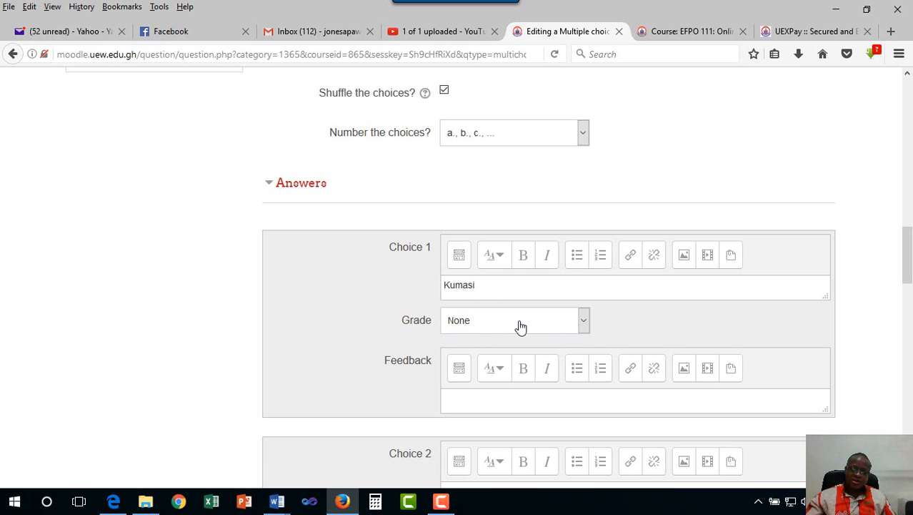
pyautogui.scroll(-6, 520, 327)
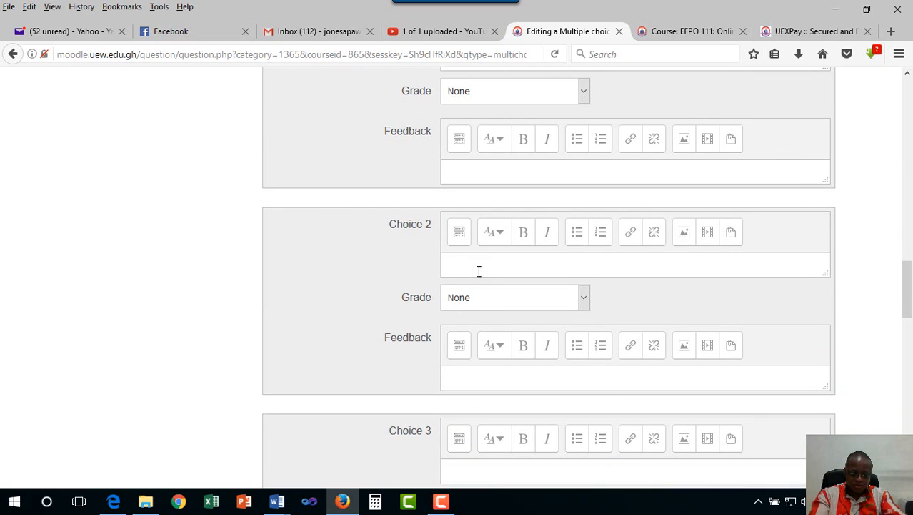
pyautogui.write('W')
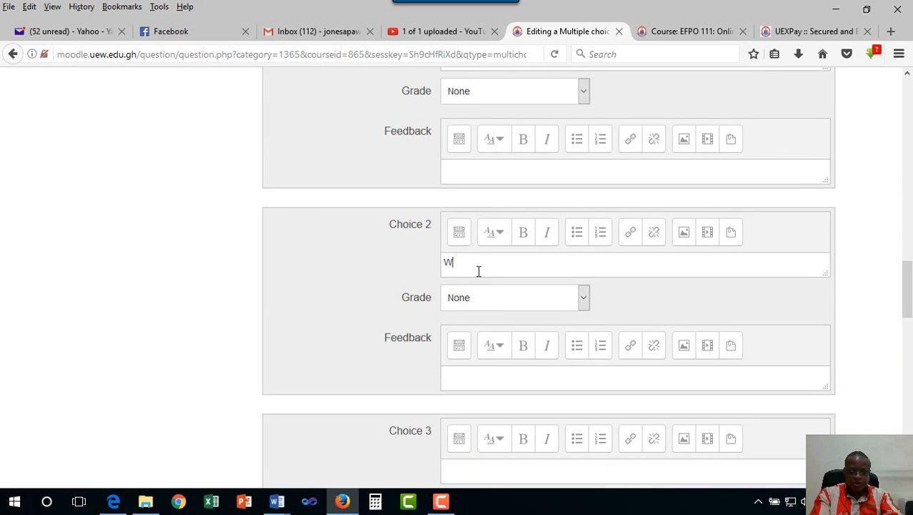
pyautogui.write('inneba')
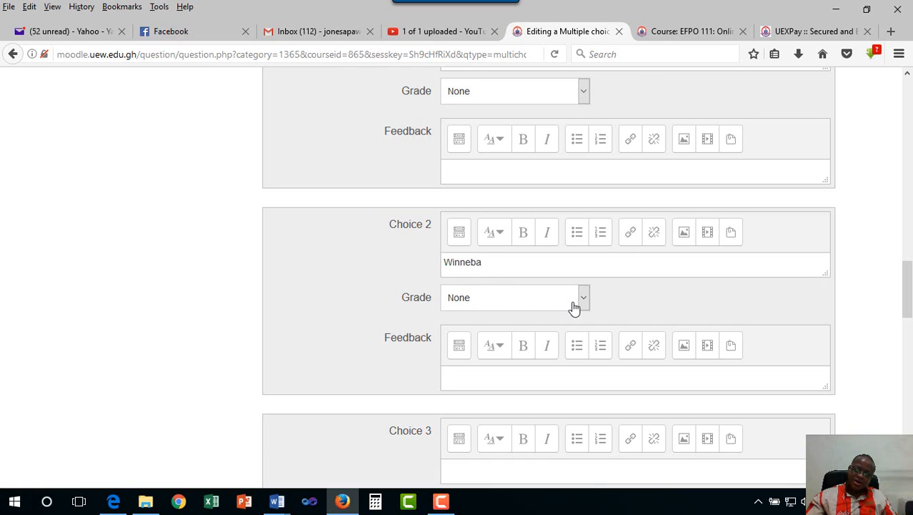
# - Enter "Accra" as Choice 3 and set its grade to 100%
pyautogui.scroll(-5, 573, 332)
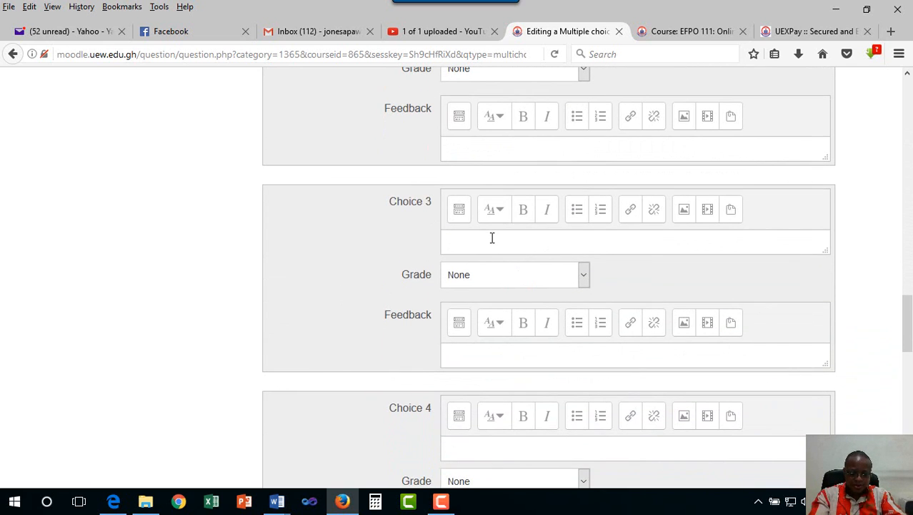
pyautogui.click(492, 238)
pyautogui.write('Accra')
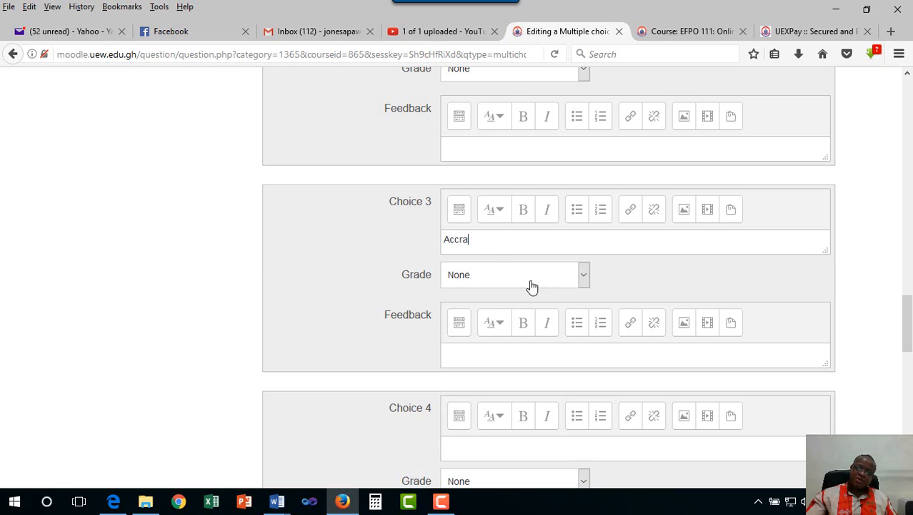
pyautogui.click(583, 278)
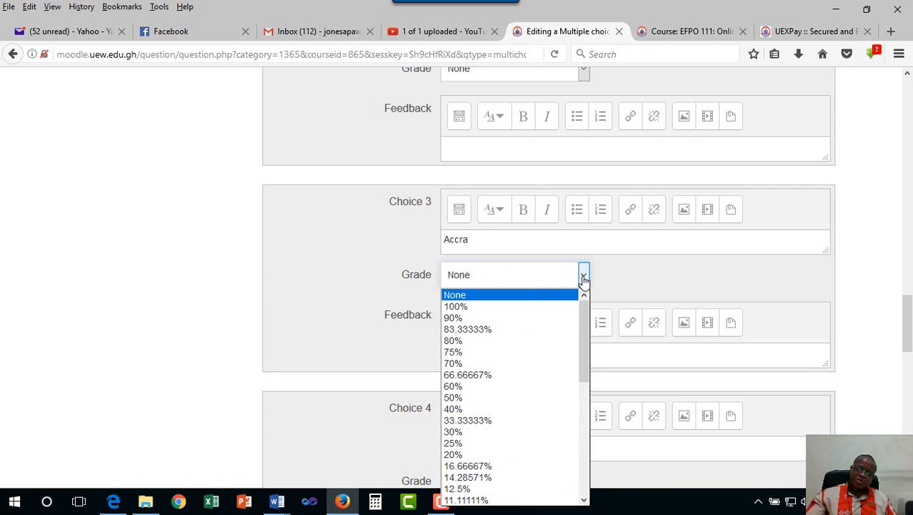
pyautogui.click(479, 309)
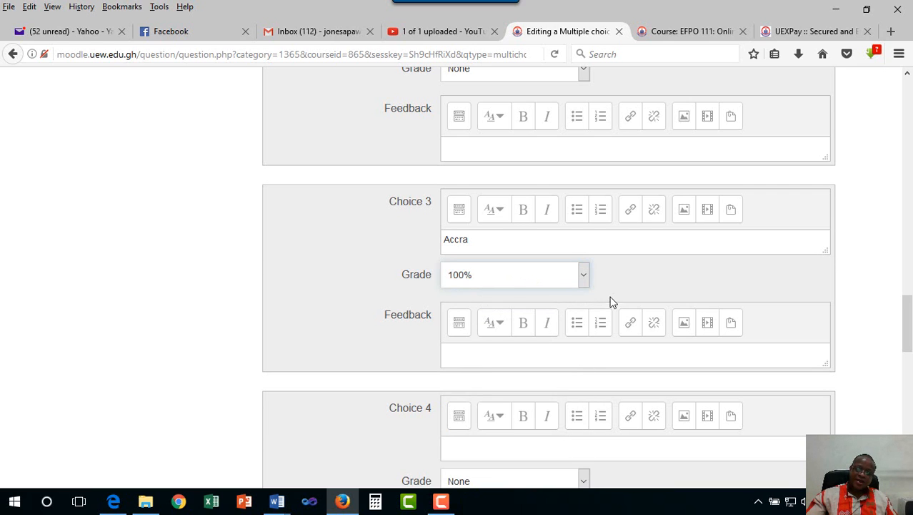
# - Enter "Ho" as Choice 4 and "Wa" as Choice 5 in the question's answers
pyautogui.scroll(-1, 613, 301)
pyautogui.scroll(-2, 613, 300)
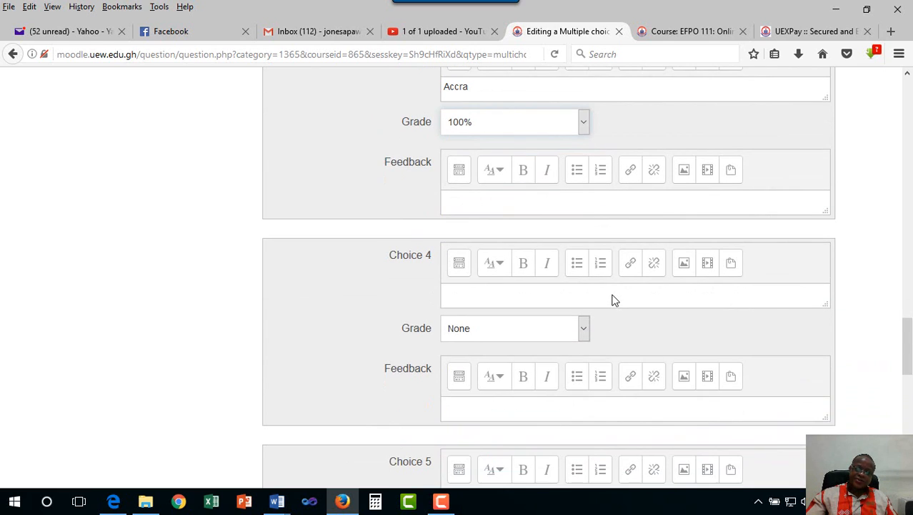
pyautogui.click(489, 297)
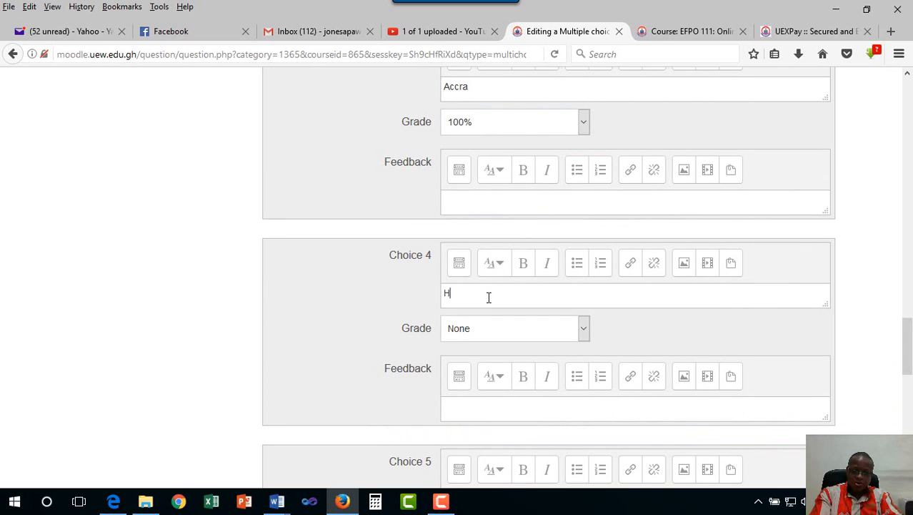
pyautogui.scroll(-2, 605, 351)
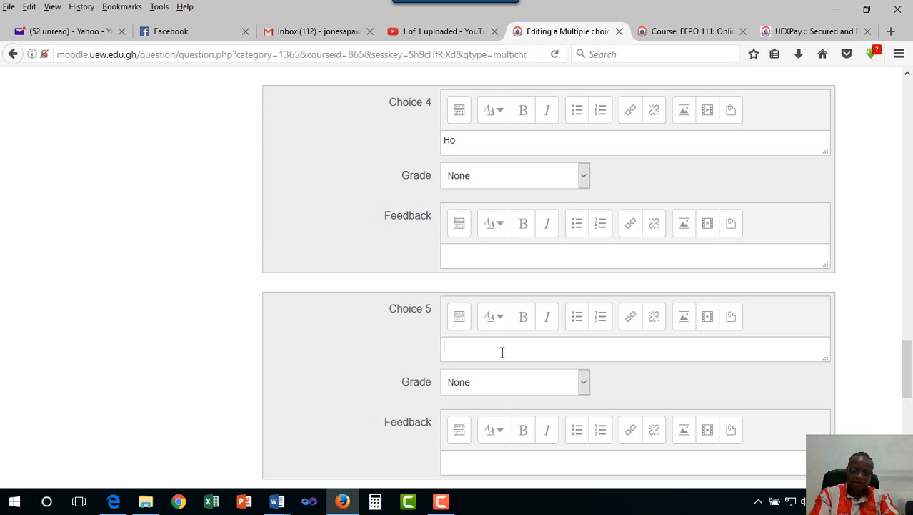
pyautogui.write('Wa')
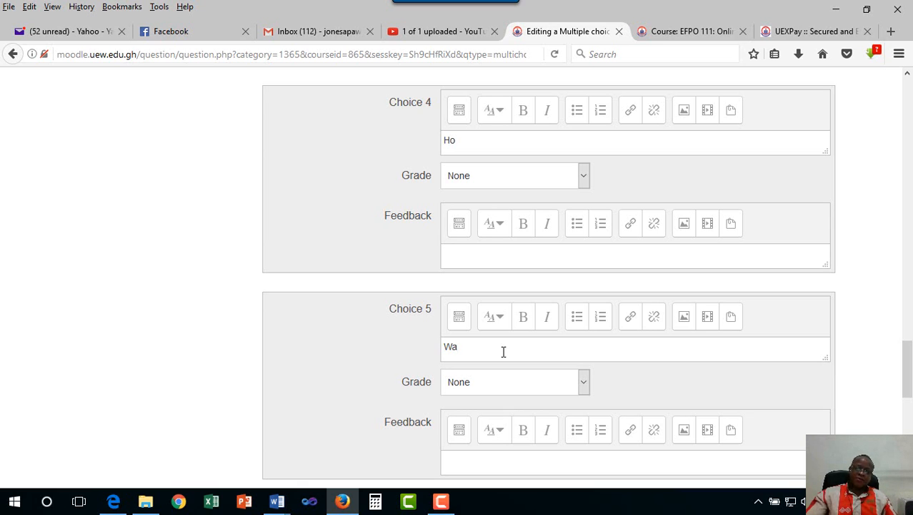
# - Examine the combined feedback texts and the penalty options for each incorrect try under the multiple tries settings
pyautogui.scroll(-5, 503, 352)
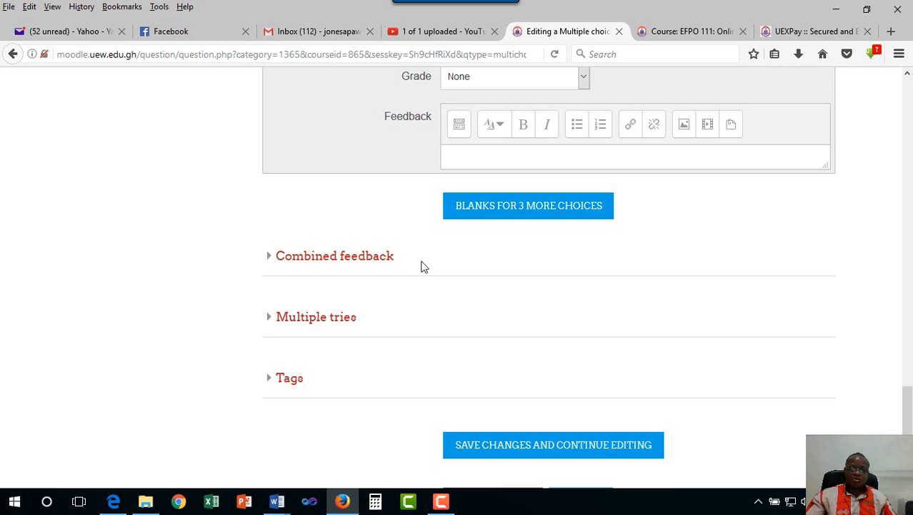
pyautogui.click(270, 259)
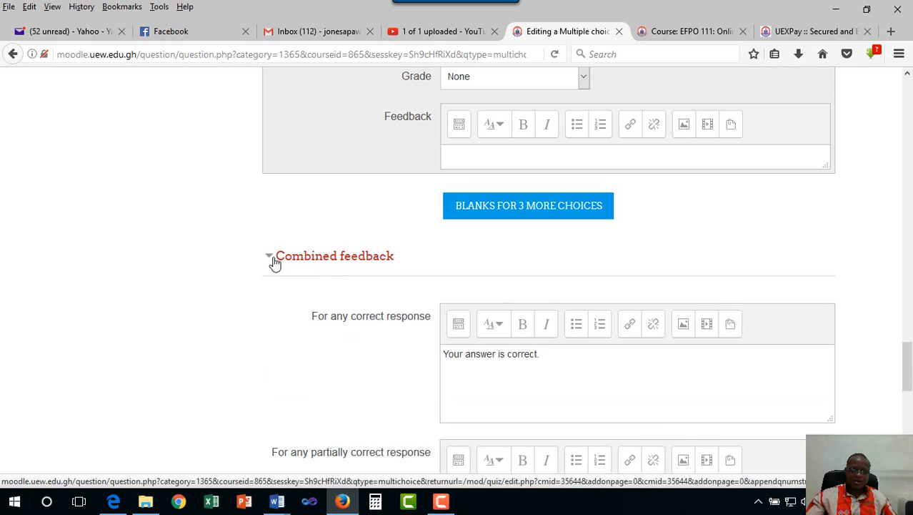
pyautogui.scroll(-3, 452, 359)
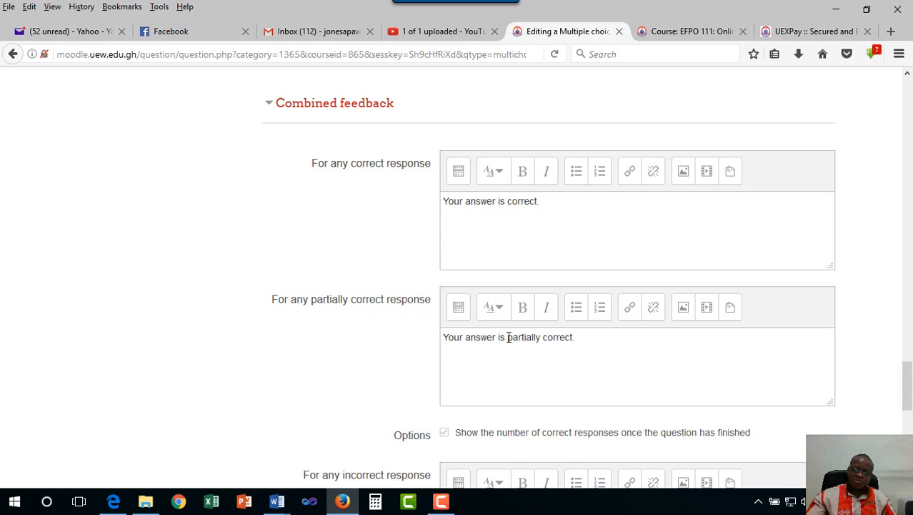
pyautogui.scroll(-5, 508, 337)
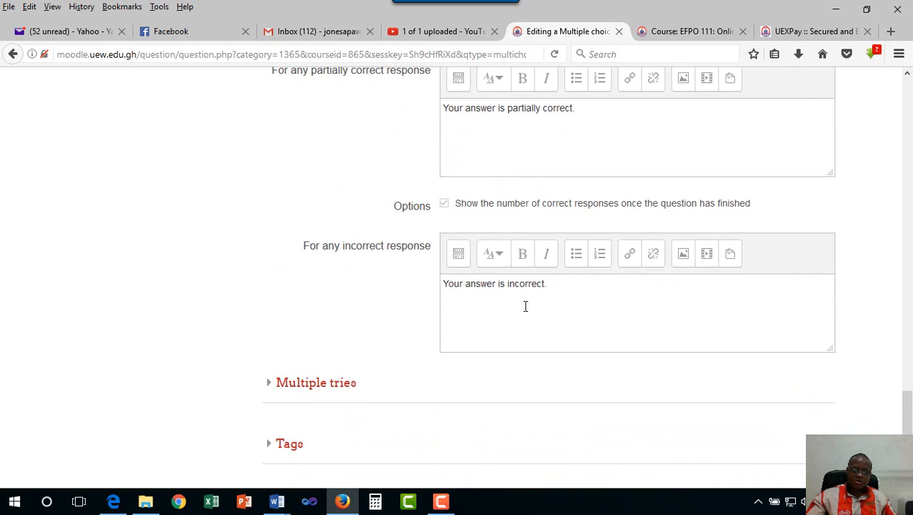
pyautogui.scroll(-3, 451, 338)
pyautogui.click(267, 231)
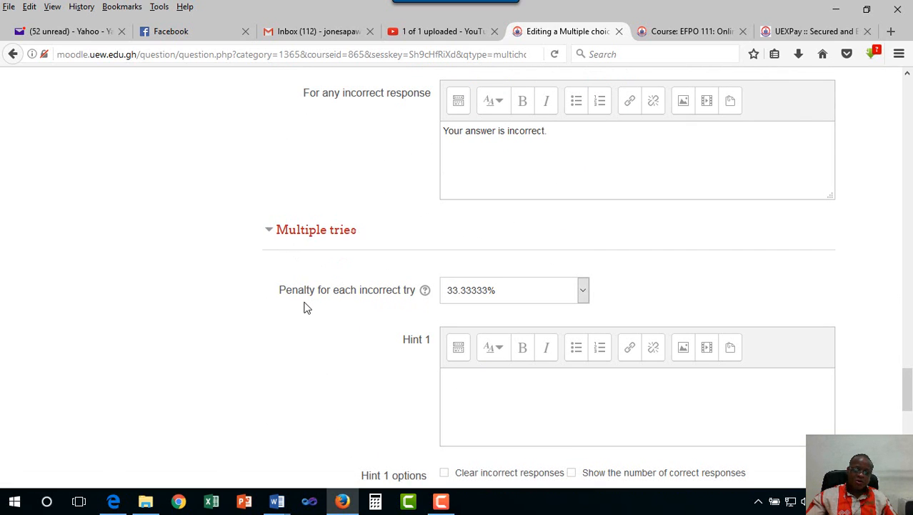
pyautogui.click(581, 291)
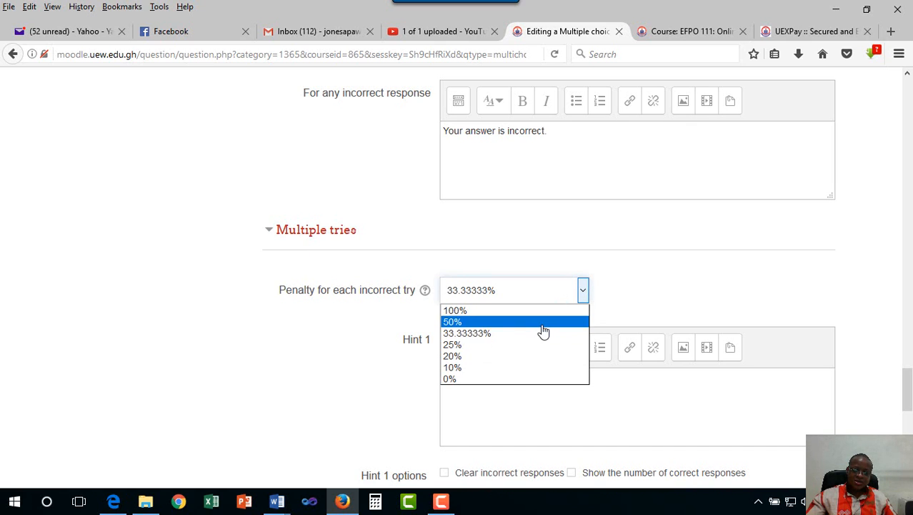
pyautogui.click(641, 300)
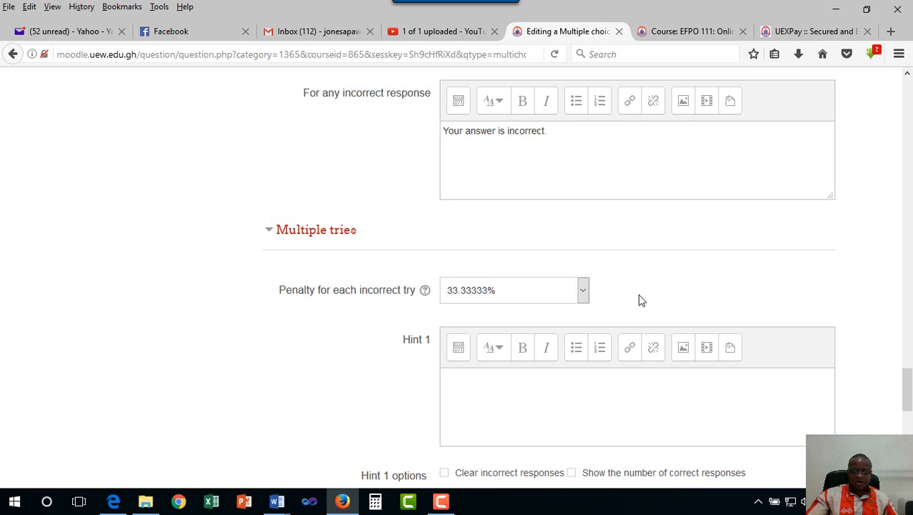
# - Save the new multiple choice question and return to the Quiz 1 editing page
pyautogui.scroll(-5, 640, 300)
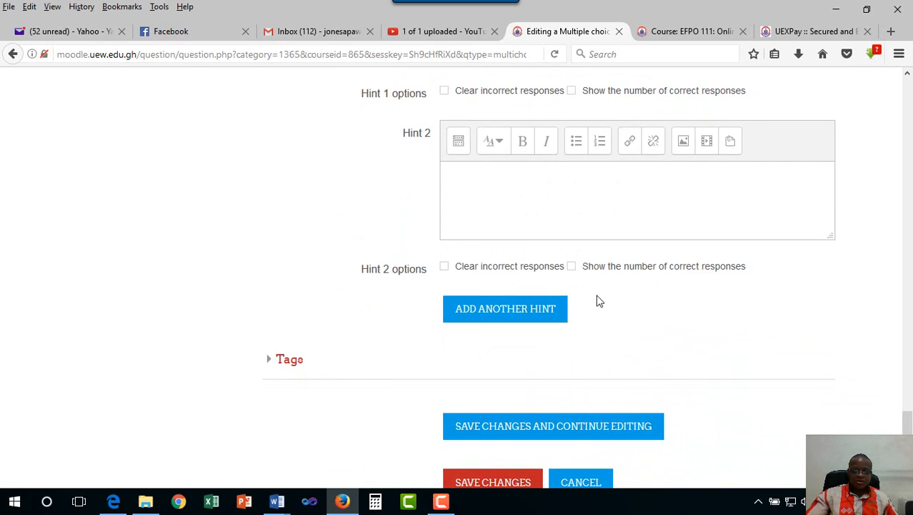
pyautogui.scroll(-3, 581, 333)
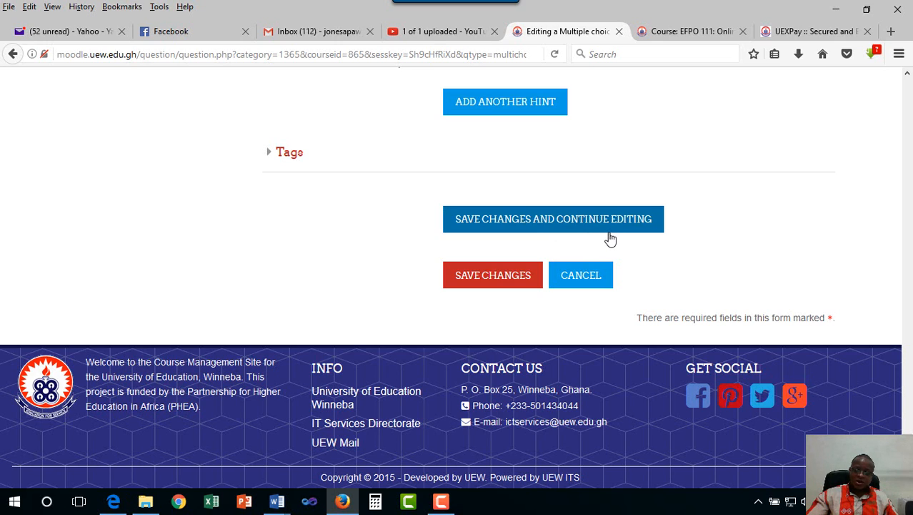
pyautogui.click(506, 282)
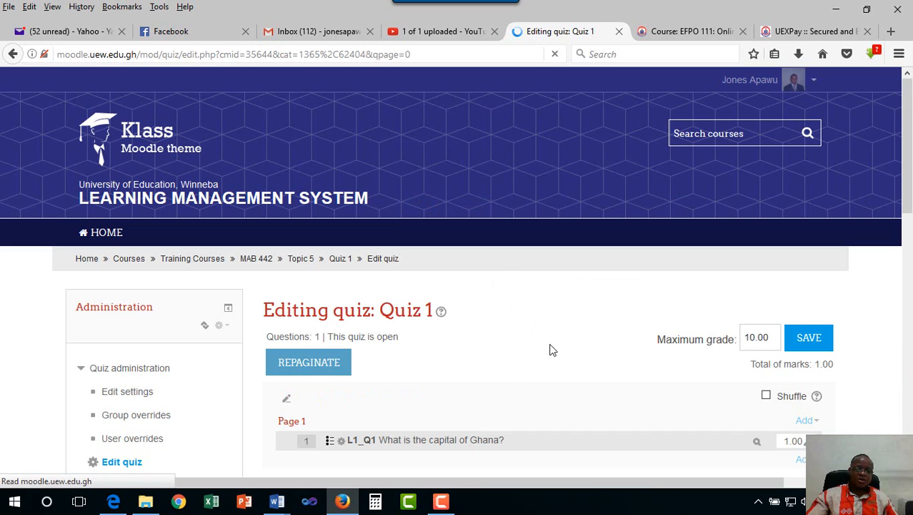
# - Preview question L1_Q1 from the quiz, answer it with "Ho" and check the response
pyautogui.scroll(-3, 489, 438)
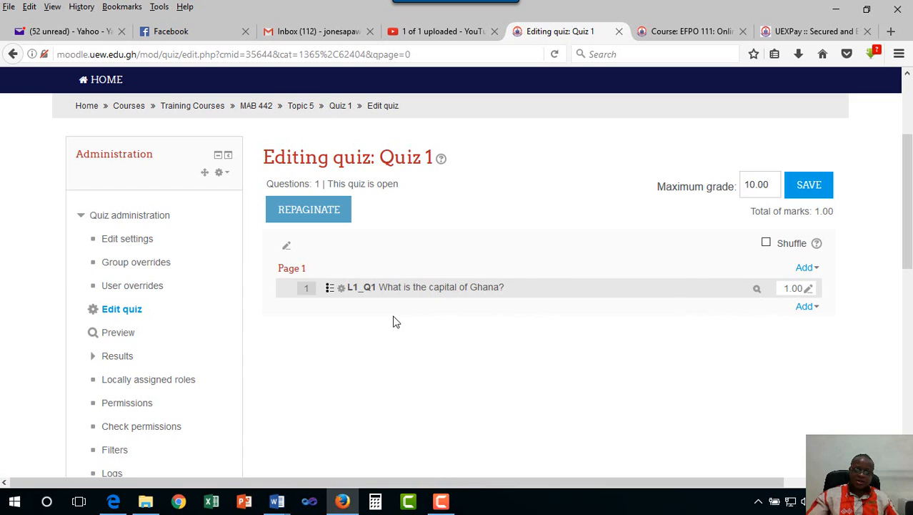
pyautogui.click(756, 293)
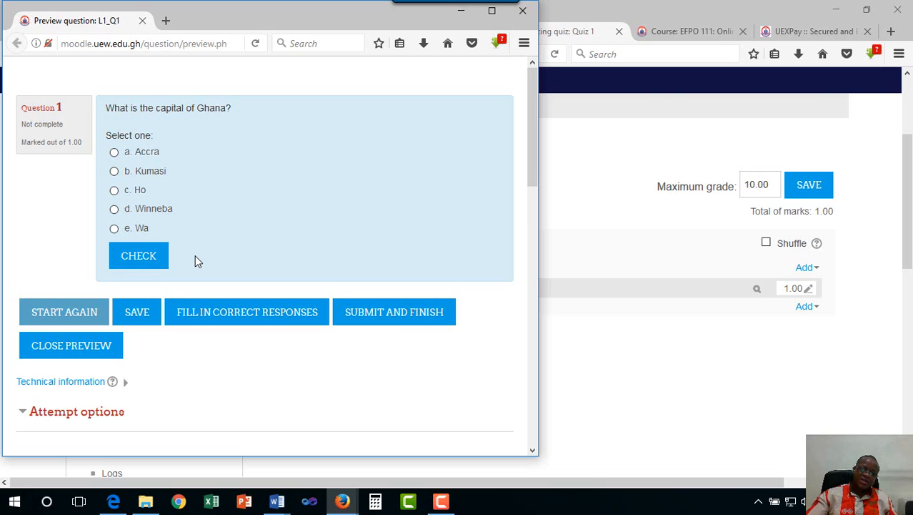
pyautogui.click(113, 190)
pyautogui.click(131, 257)
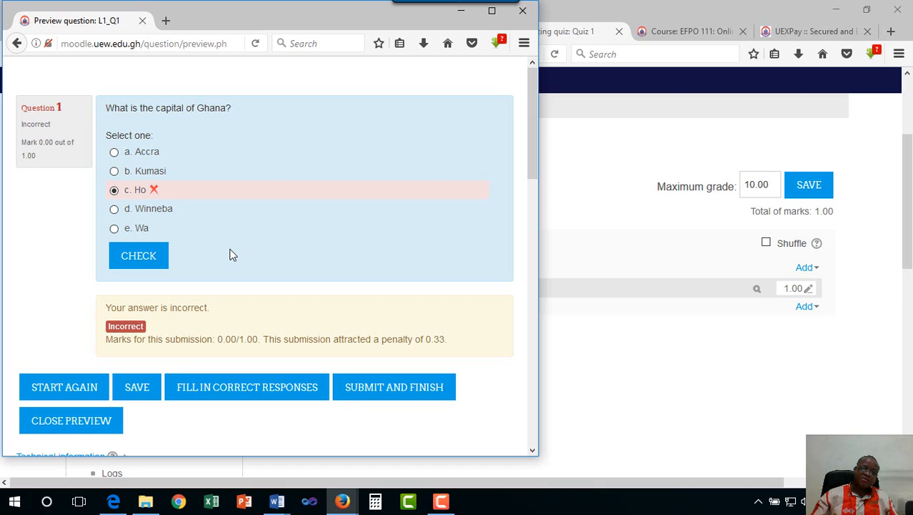
# - Answer the previewed question with "Accra", check the response, and close the question preview
pyautogui.click(114, 151)
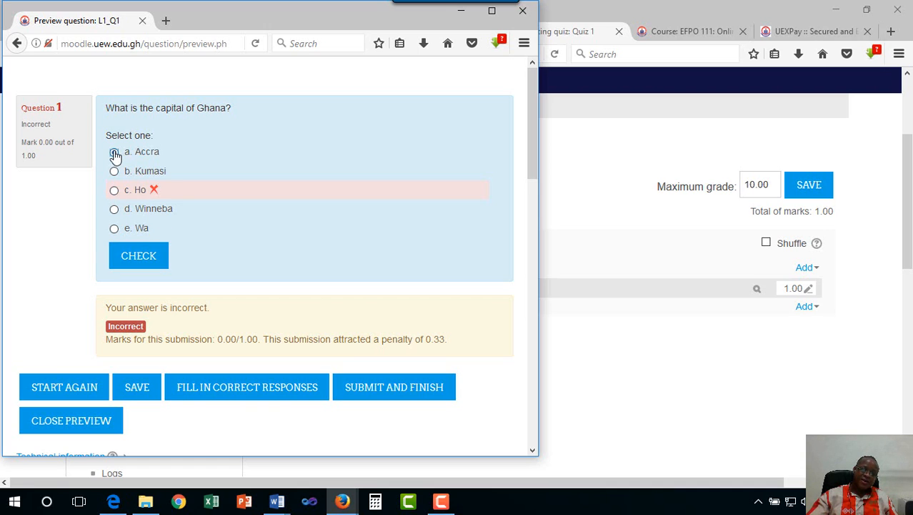
pyautogui.click(139, 259)
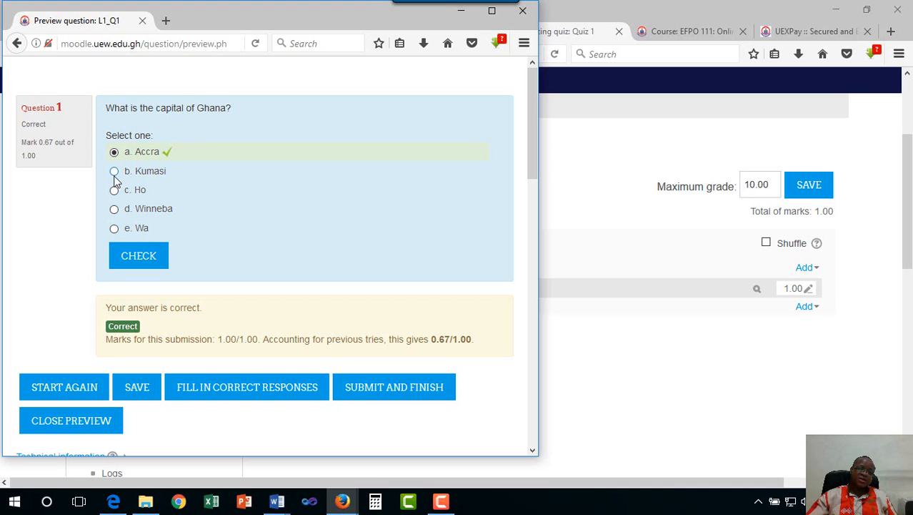
pyautogui.click(521, 15)
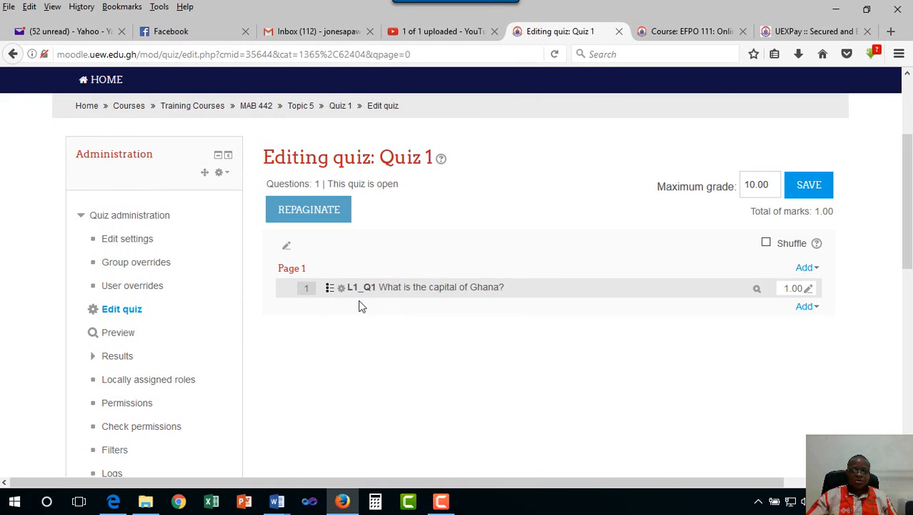
# - Return to the MAB 442 course page and open its question bank at the list of questions
pyautogui.click(260, 113)
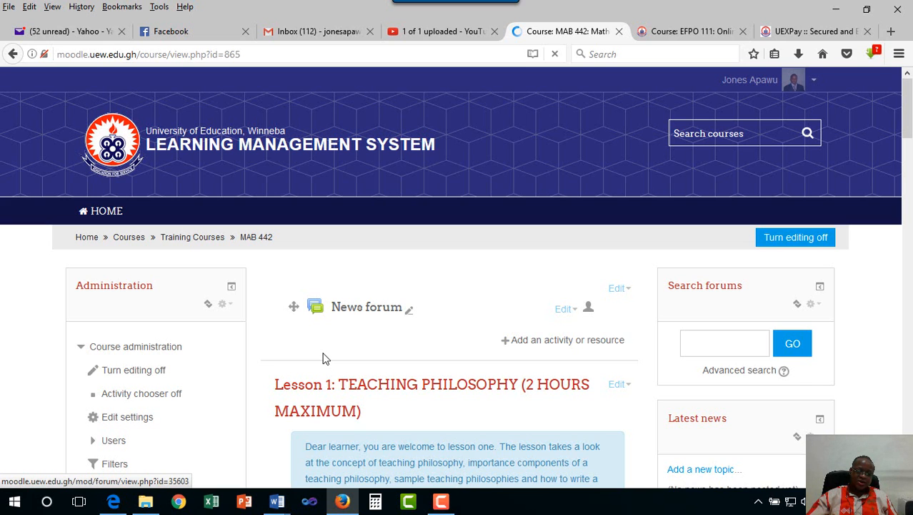
pyautogui.scroll(-6, 323, 358)
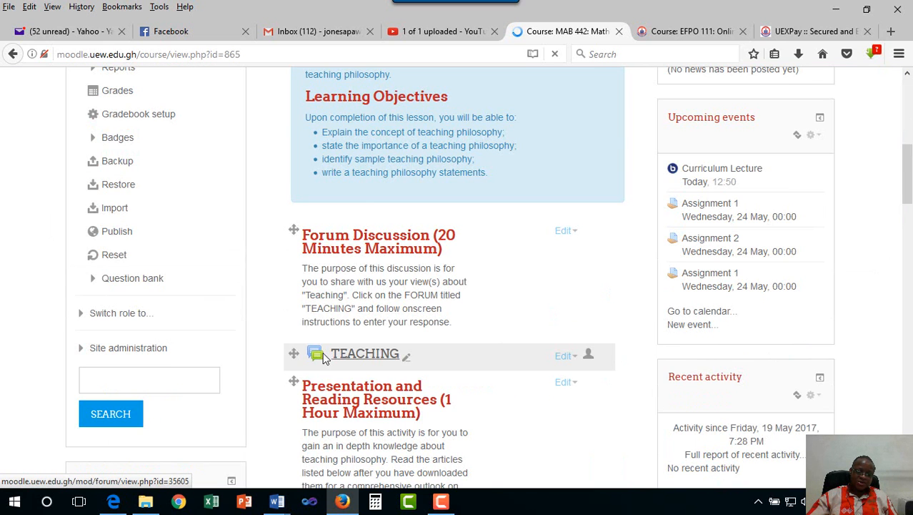
pyautogui.scroll(-3, 319, 358)
pyautogui.scroll(3, 232, 346)
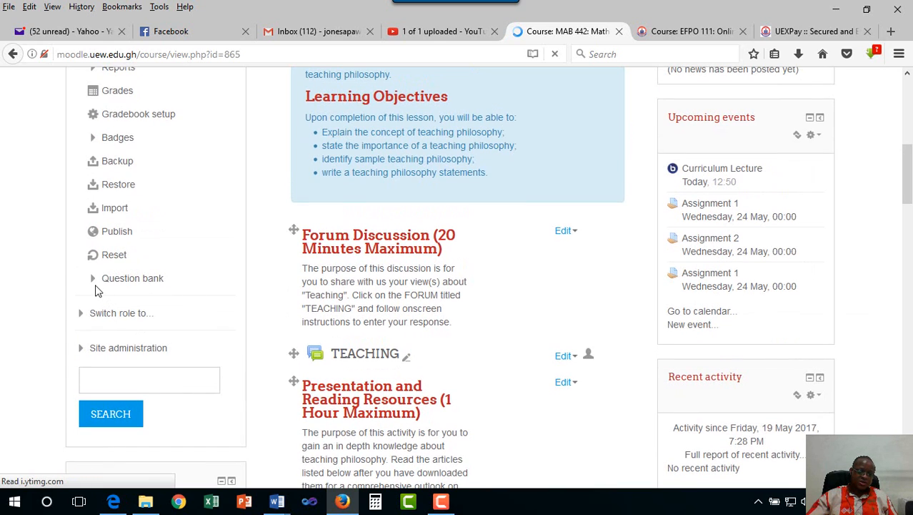
pyautogui.click(94, 280)
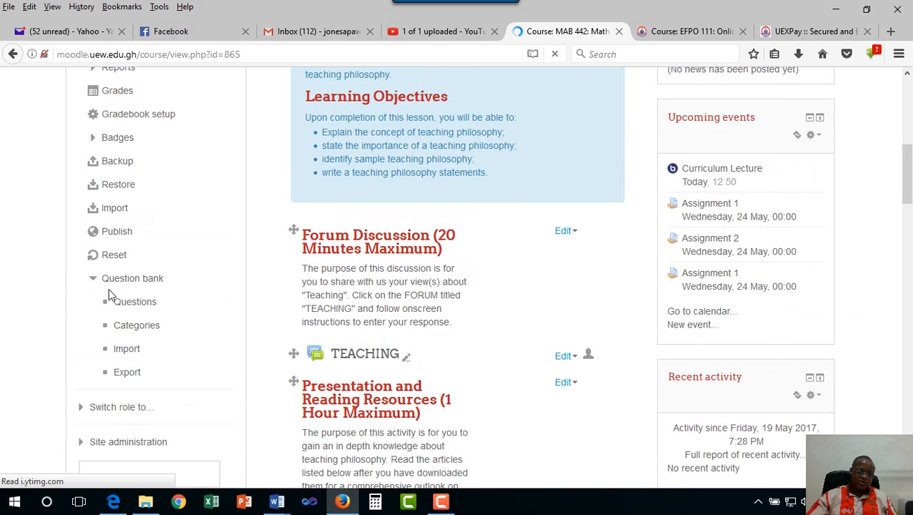
pyautogui.click(139, 303)
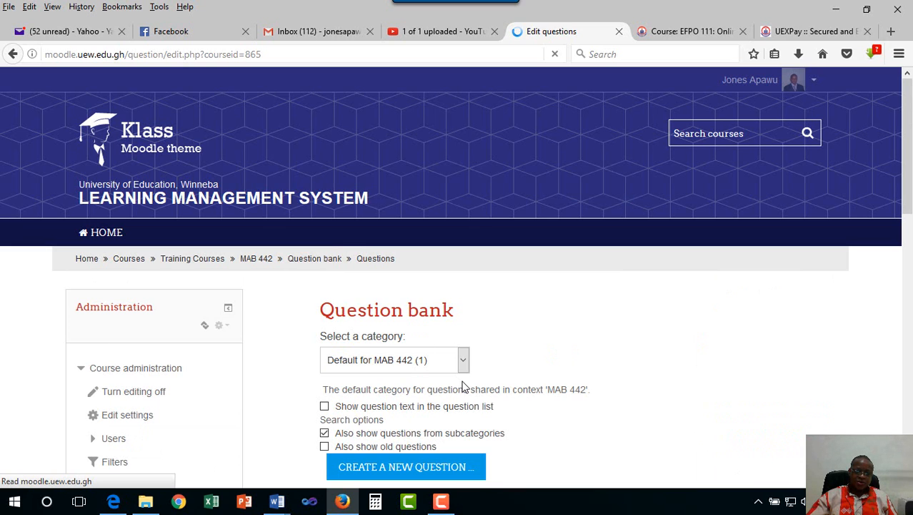
pyautogui.scroll(-5, 465, 383)
pyautogui.scroll(-2, 463, 384)
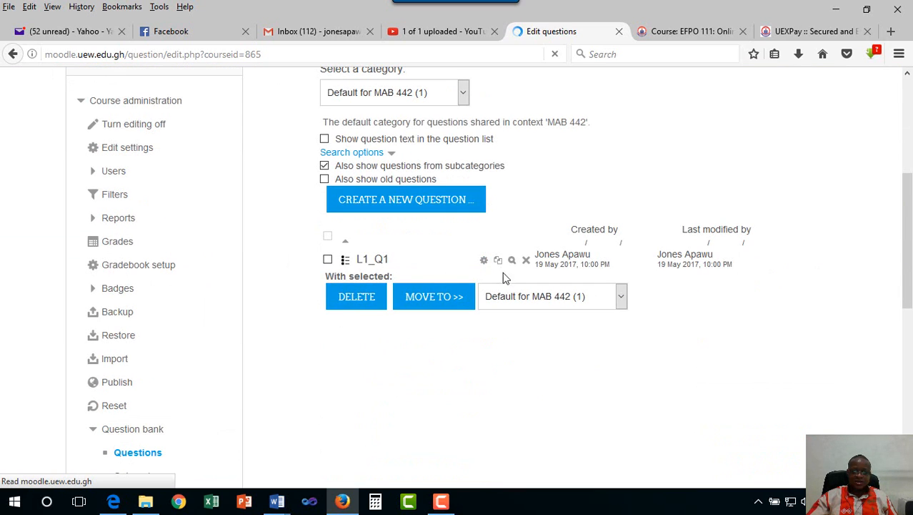